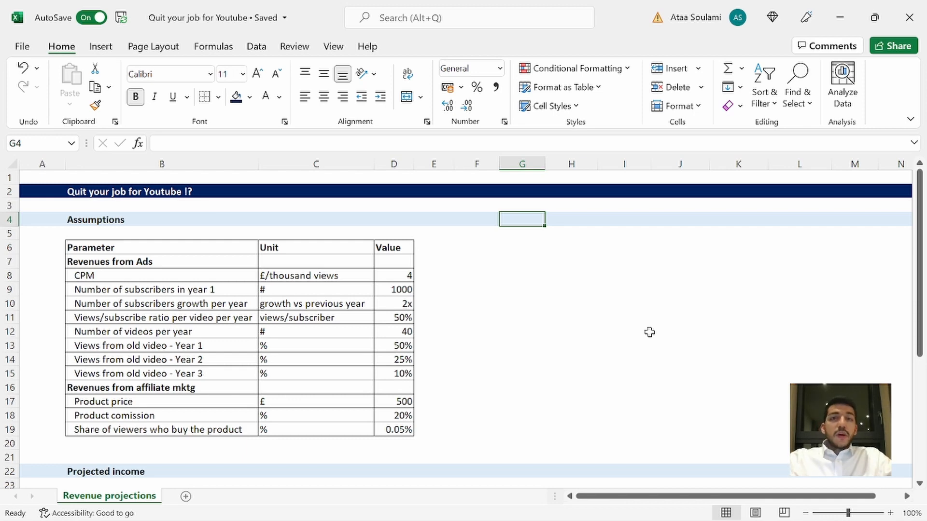
left_click_drag(140, 276, 149, 359)
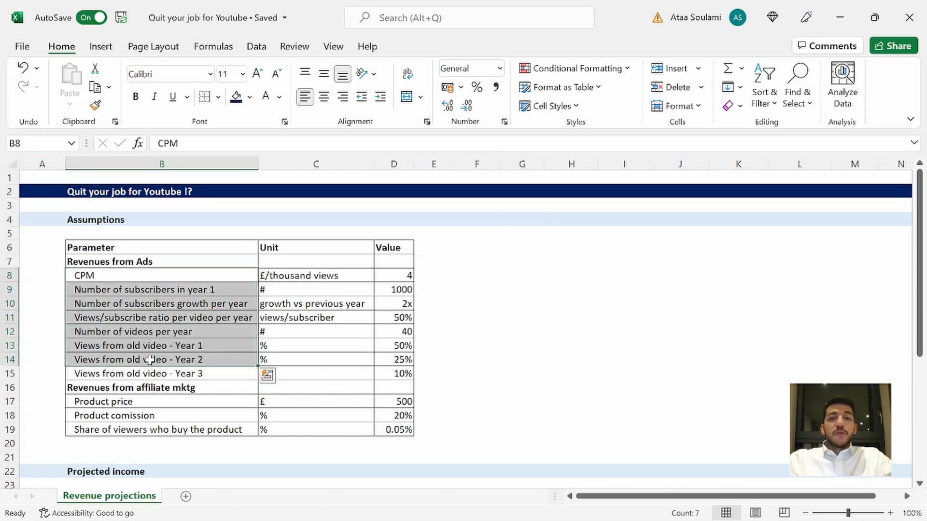
left_click(476, 263)
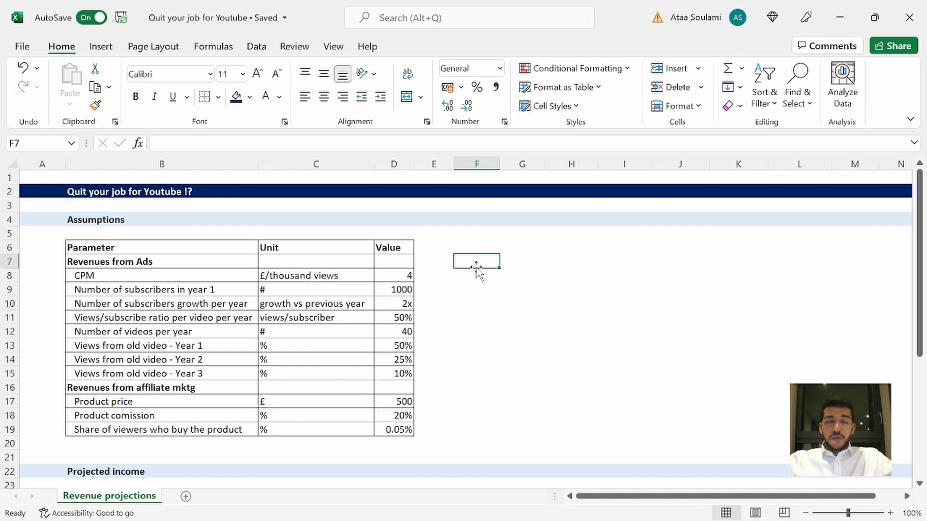
Link the 2022 number of subscribers in C26 to the year 1 subscriber assumption with =D9.
scroll(568, 323, "down", 6)
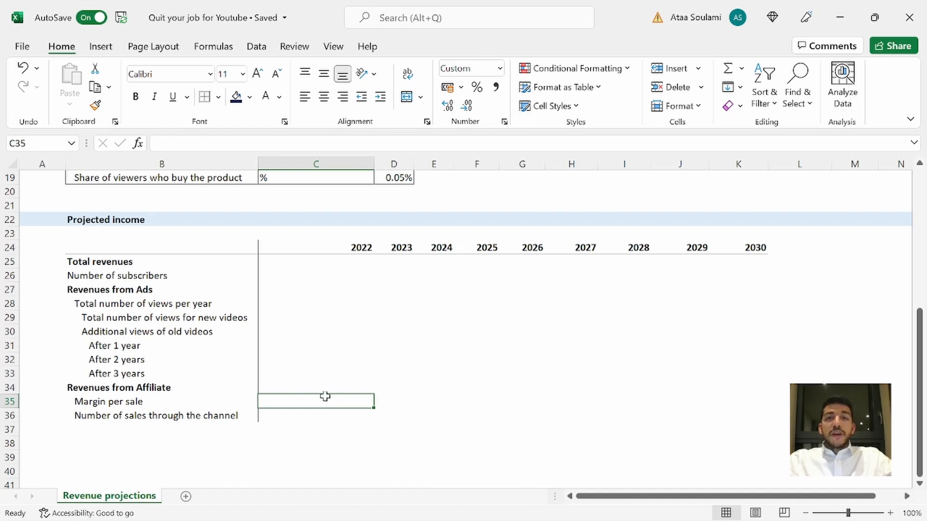
left_click(341, 274)
type("=")
scroll(399, 220, "up", 4)
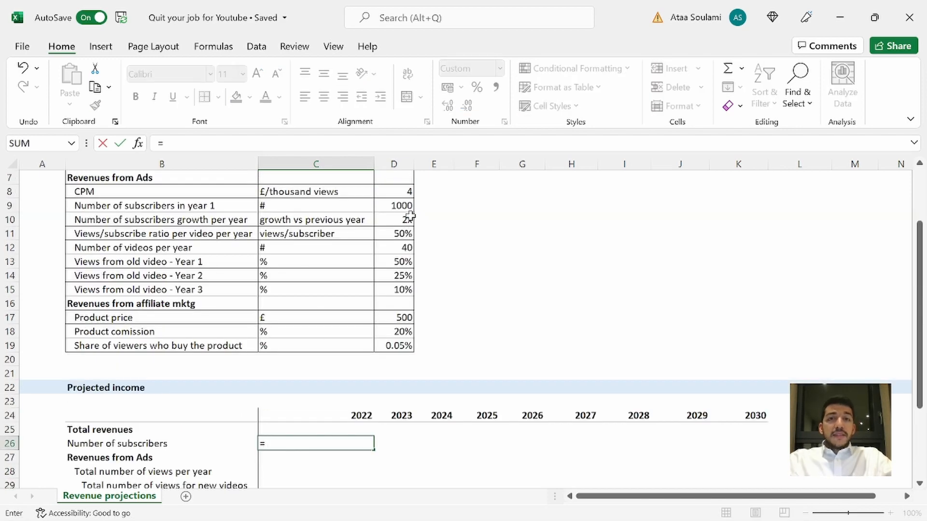
left_click(400, 205)
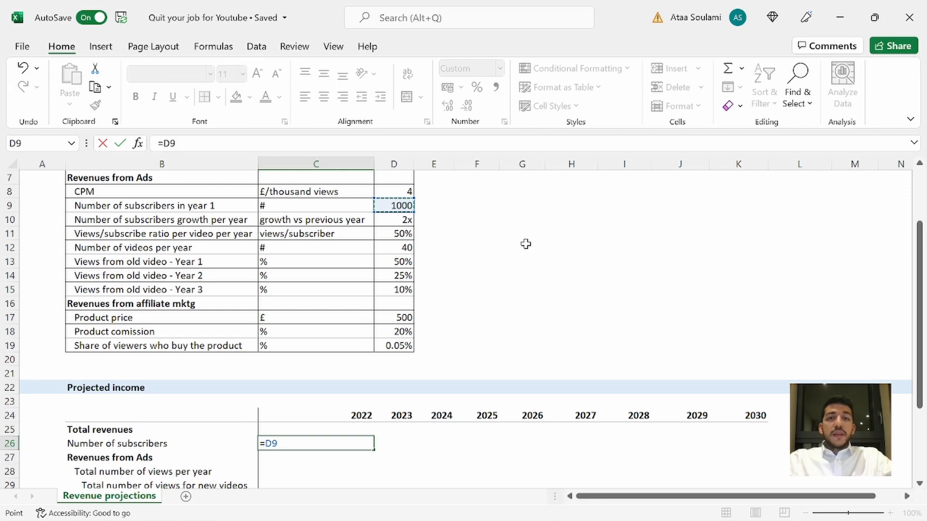
key("Return")
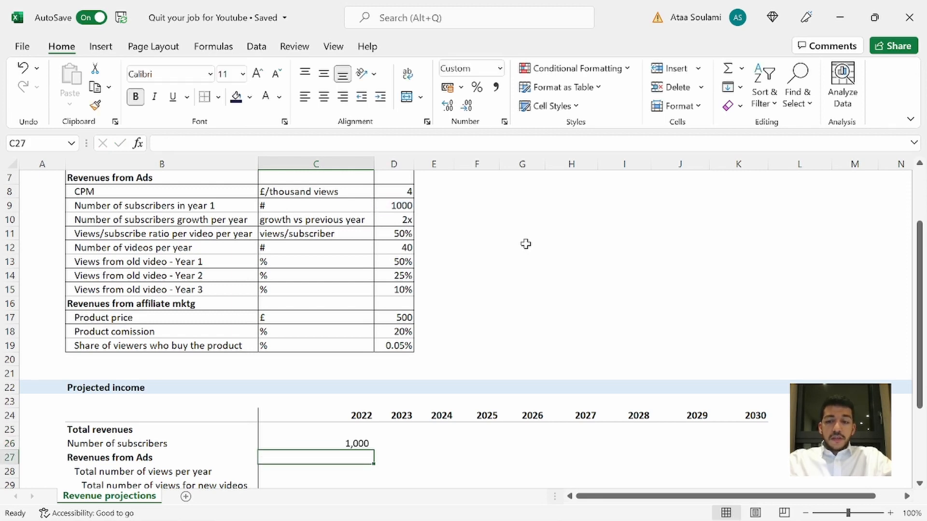
Calculate the 2023 number of subscribers in D26 by multiplying the 2022 subscribers by the yearly growth assumption, =C26*D10.
key("Up")
key("Right")
type("=")
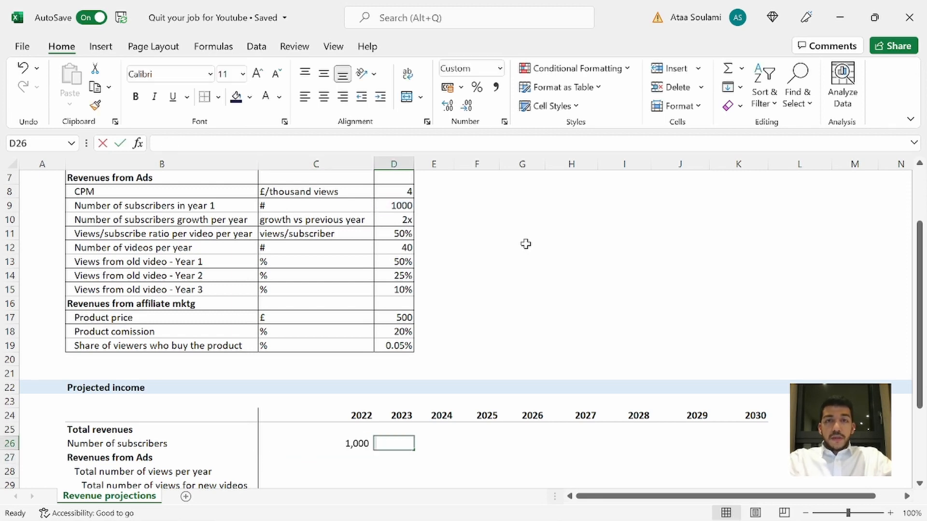
key("Left")
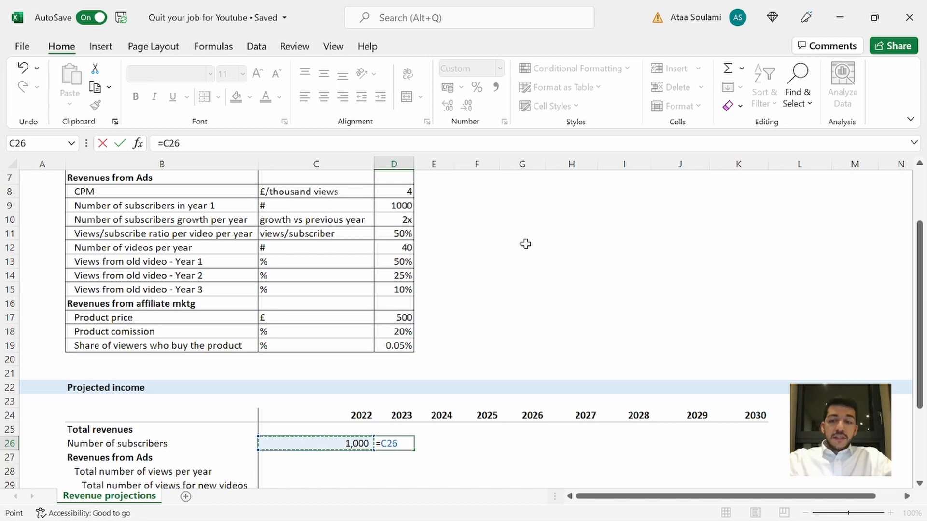
type("*")
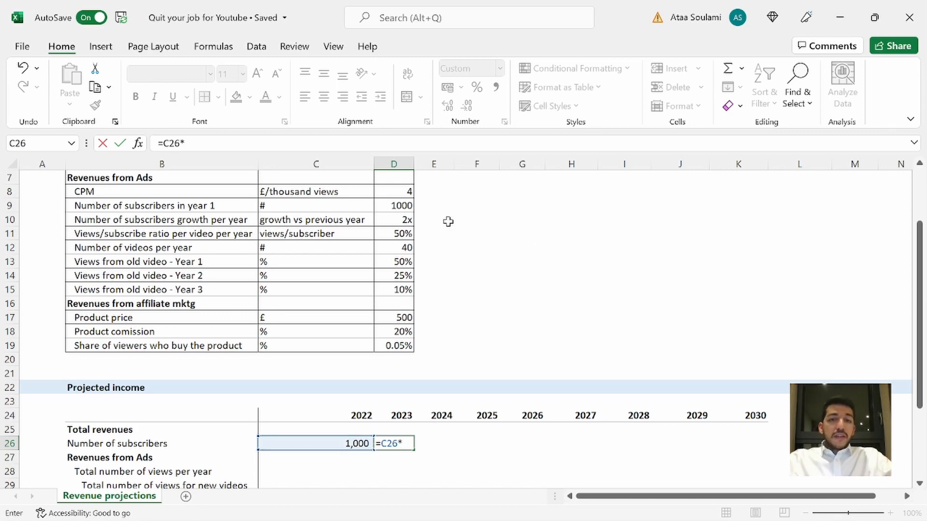
left_click(395, 220)
key("Return")
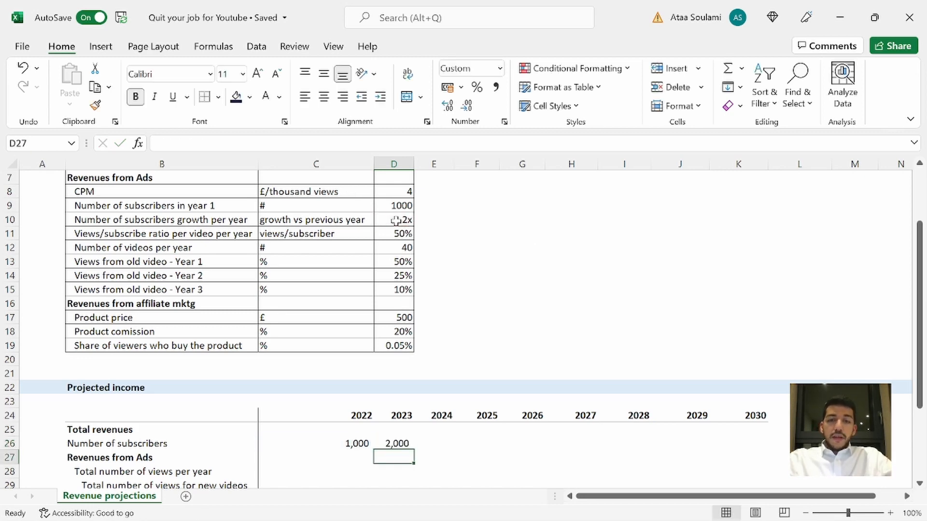
Make the growth reference in D26 absolute, =C26*$D$10, and fill the formula across to 2030 in K26.
left_click(401, 444)
key("F2")
key("F4")
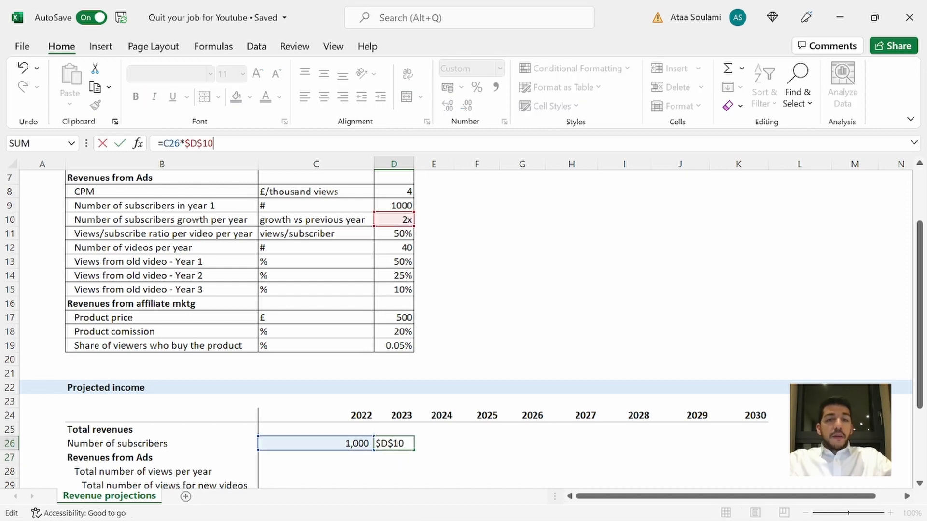
key("BackSpace")
type("0")
key("Return")
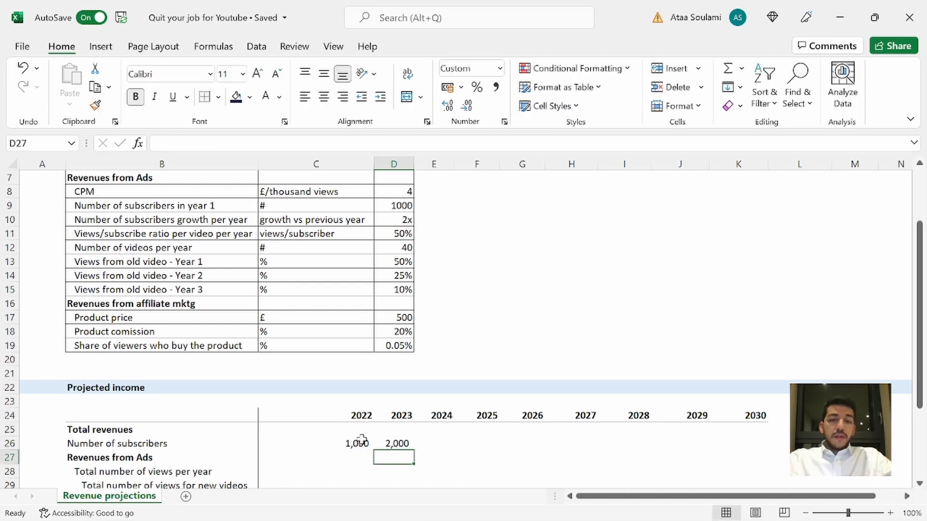
left_click(397, 443)
left_click_drag(415, 449, 766, 437)
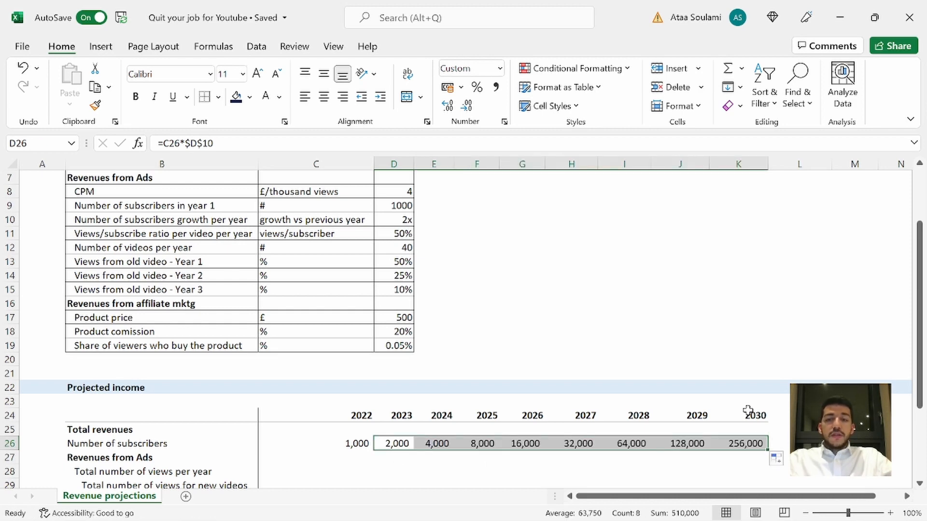
left_click(743, 443)
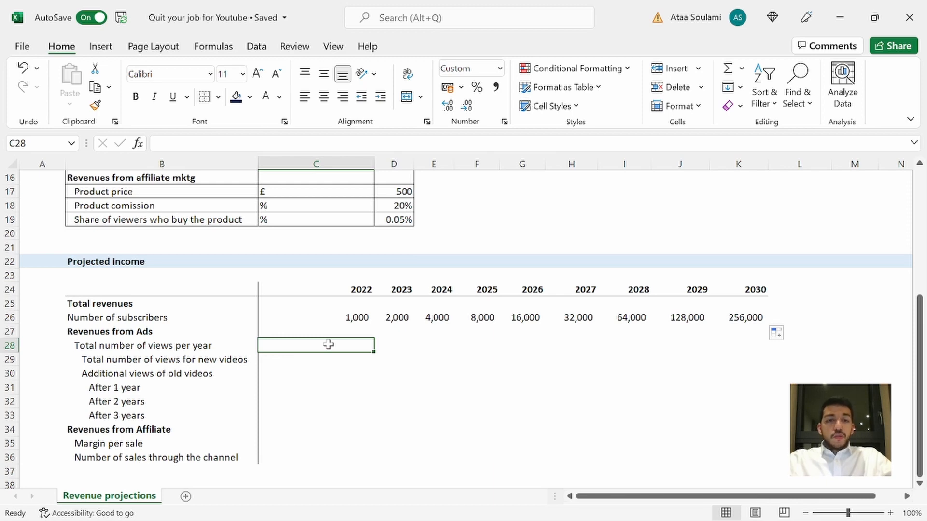
Calculate the 2022 total views for new videos in C29 from videos per year, subscribers and views/subscriber ratio: =$D$12*C26*$D$11.
left_click(321, 357)
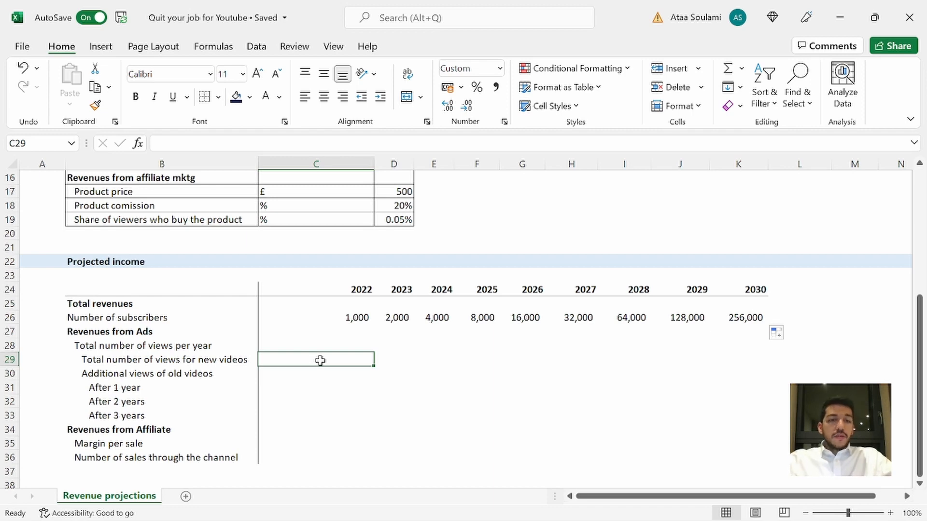
scroll(394, 207, "up", 2)
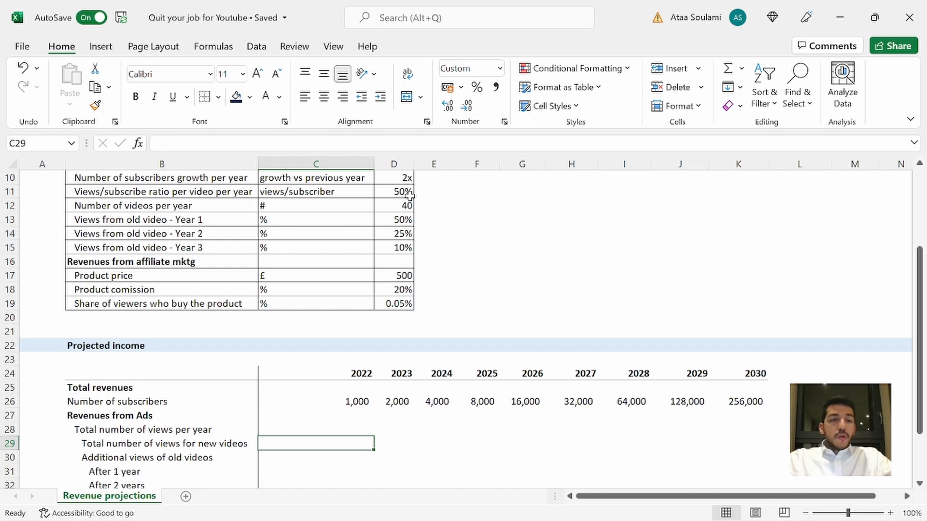
type("=")
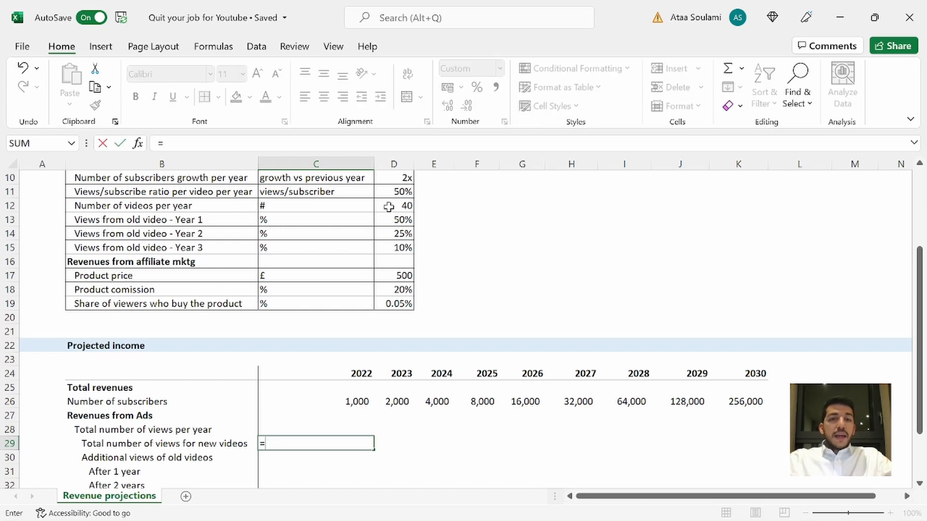
left_click(406, 207)
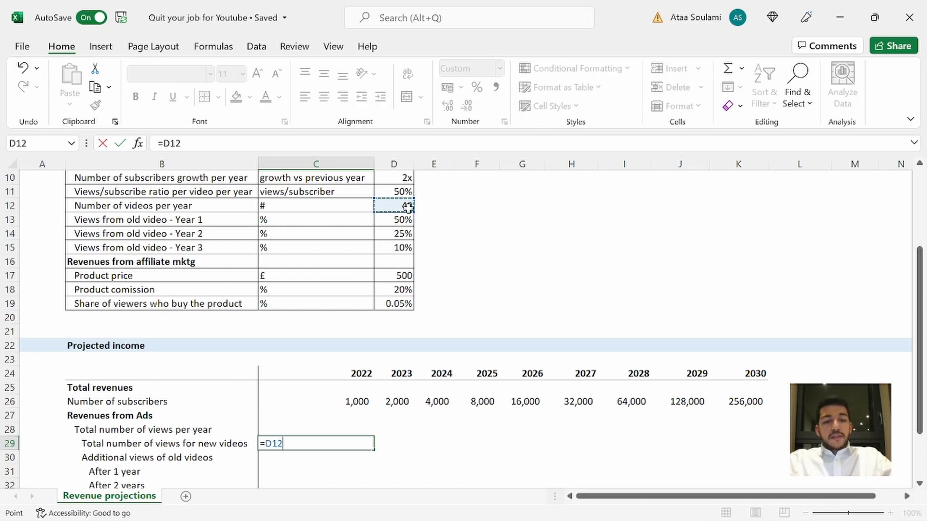
key("F4")
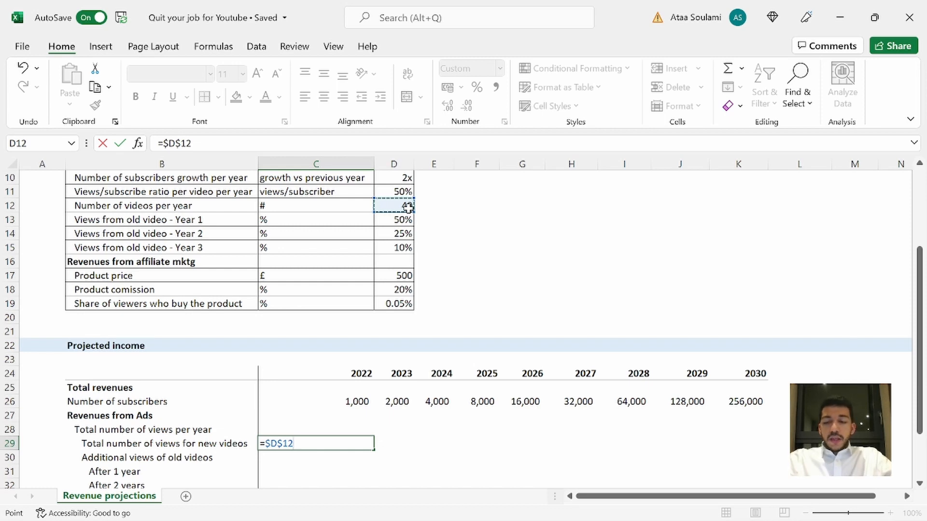
type("#")
key("BackSpace")
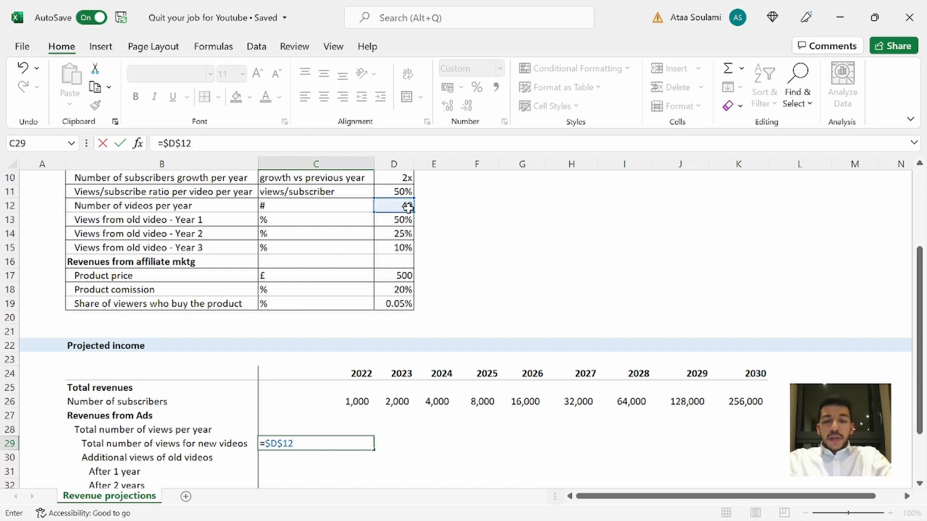
type("*")
scroll(393, 222, "up", 2)
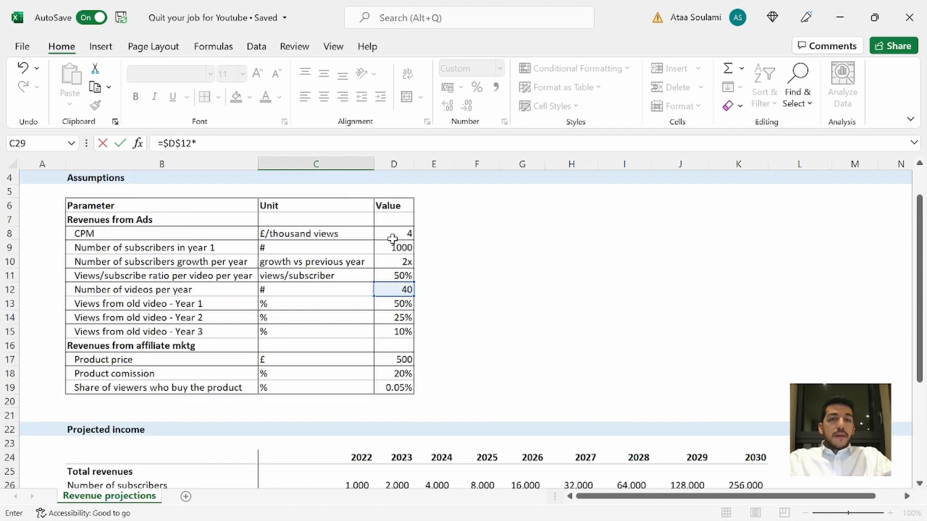
scroll(386, 408, "down", 2)
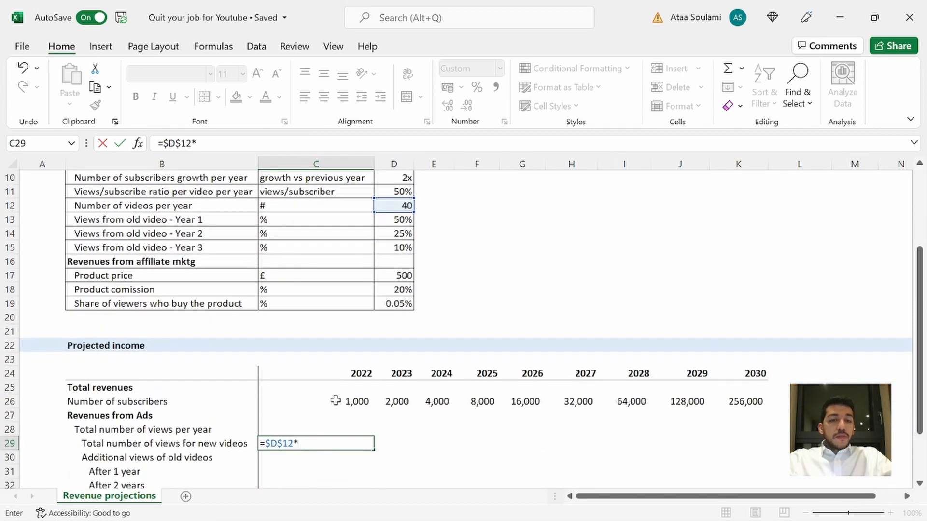
left_click(335, 402)
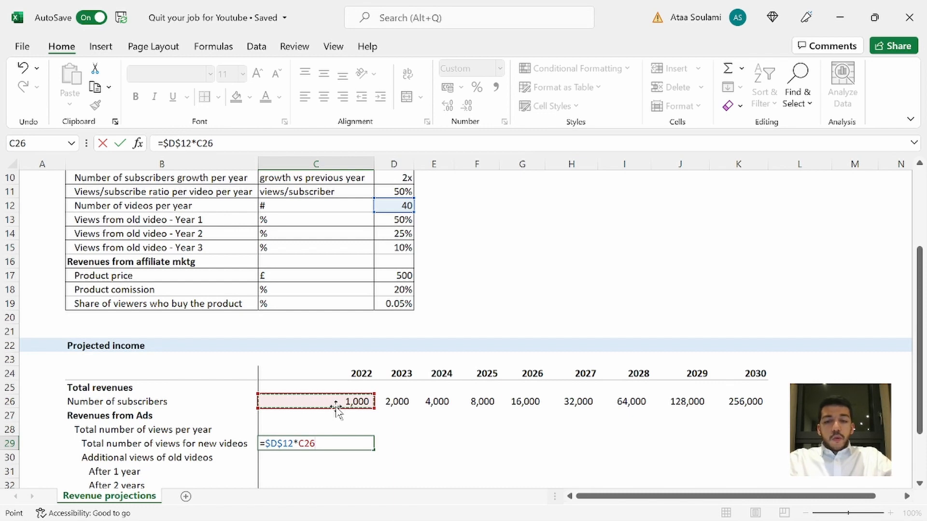
type("*")
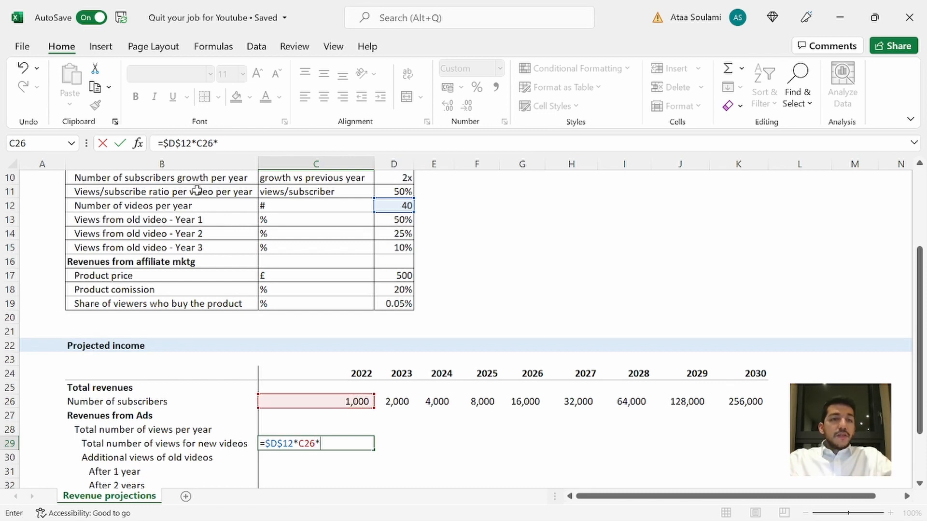
left_click(403, 192)
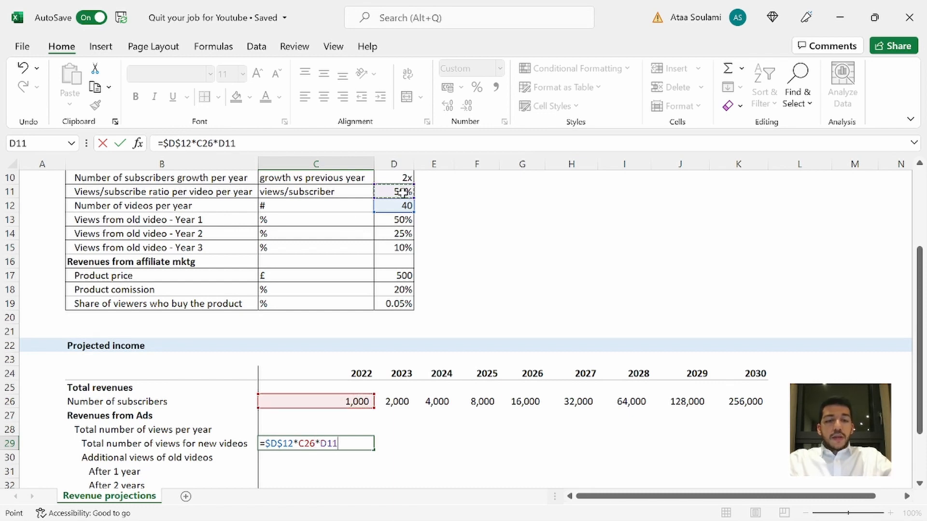
key("F4")
key("Return")
Fill the new-video views formula from C29 across to 2030 in K29.
key("Up")
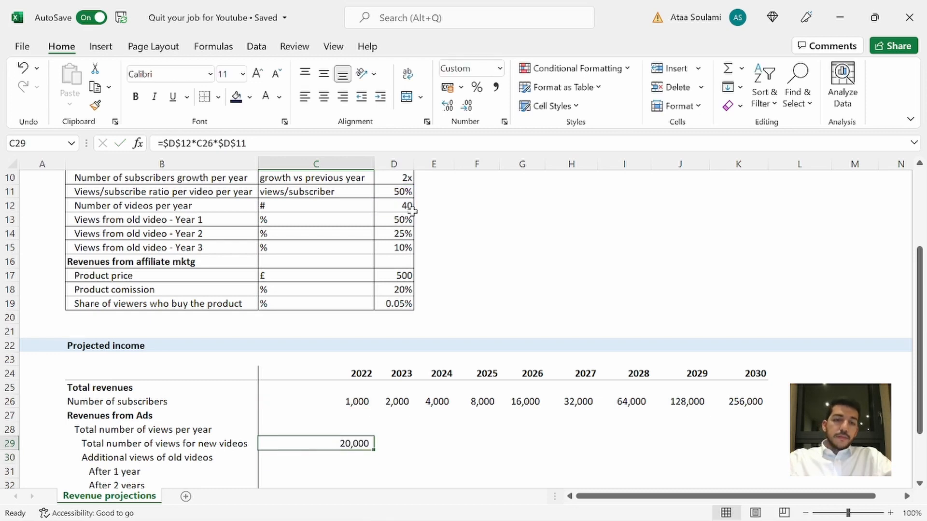
left_click_drag(374, 450, 766, 435)
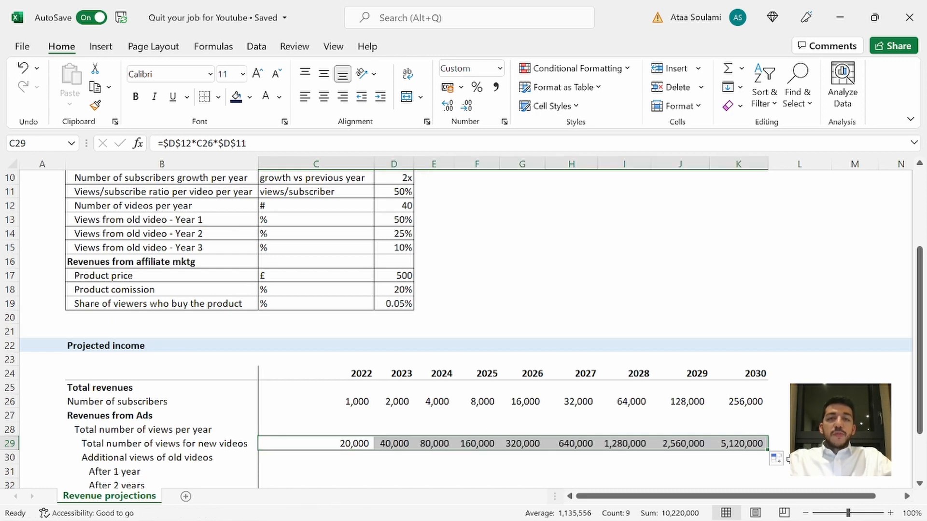
left_click(754, 442)
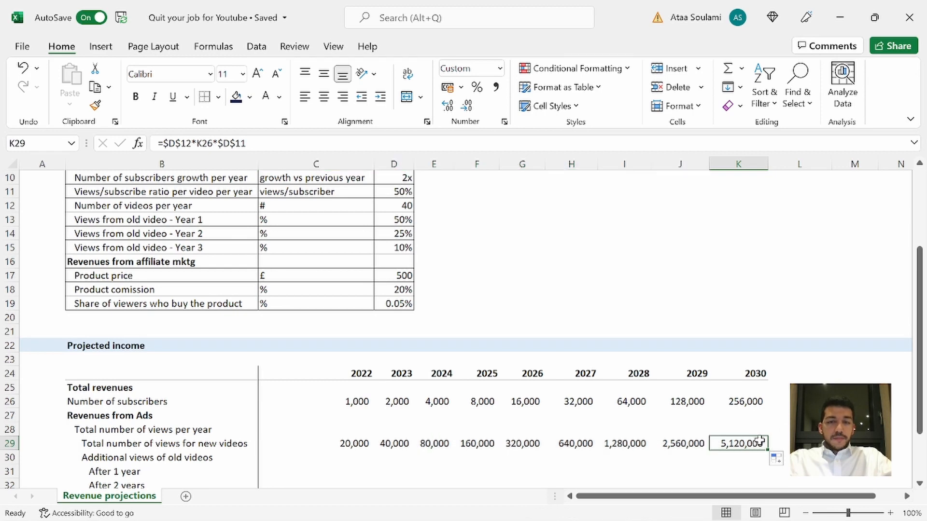
Examine the old-video view percentages in the assumptions alongside the projected new-video views and the empty old-video rows.
scroll(358, 372, "down", 2)
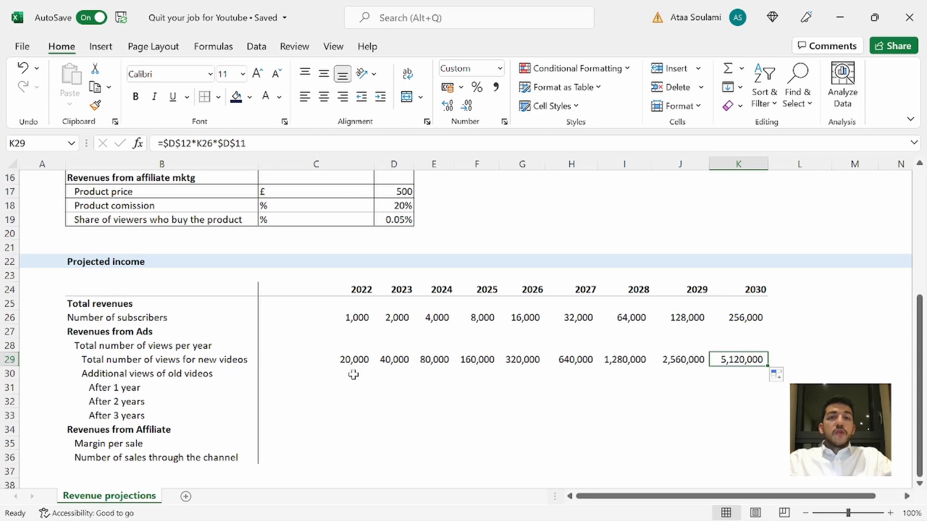
scroll(353, 374, "up", 4)
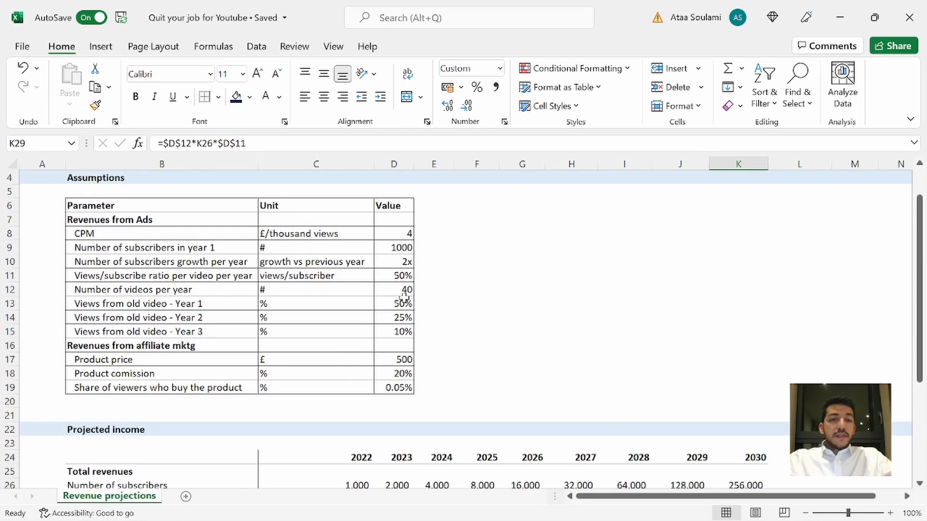
left_click_drag(403, 303, 399, 324)
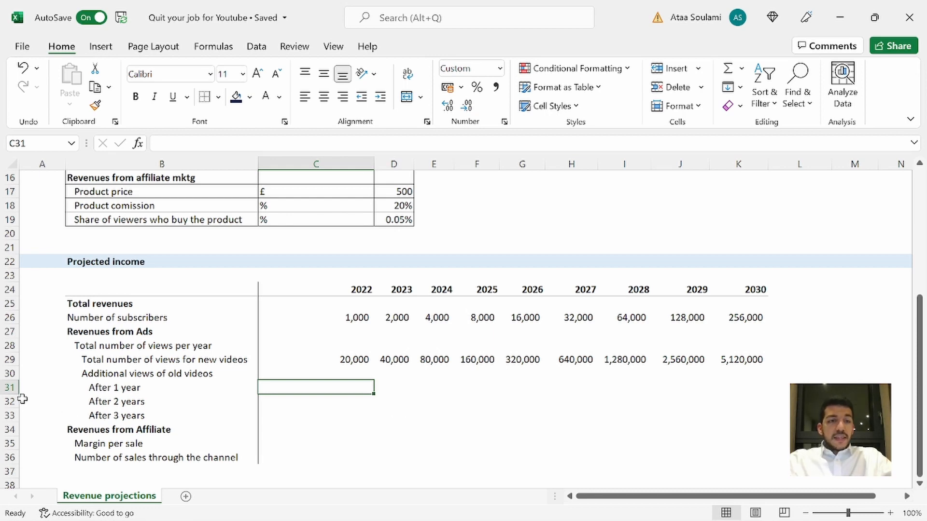
left_click(9, 388)
left_click(369, 390)
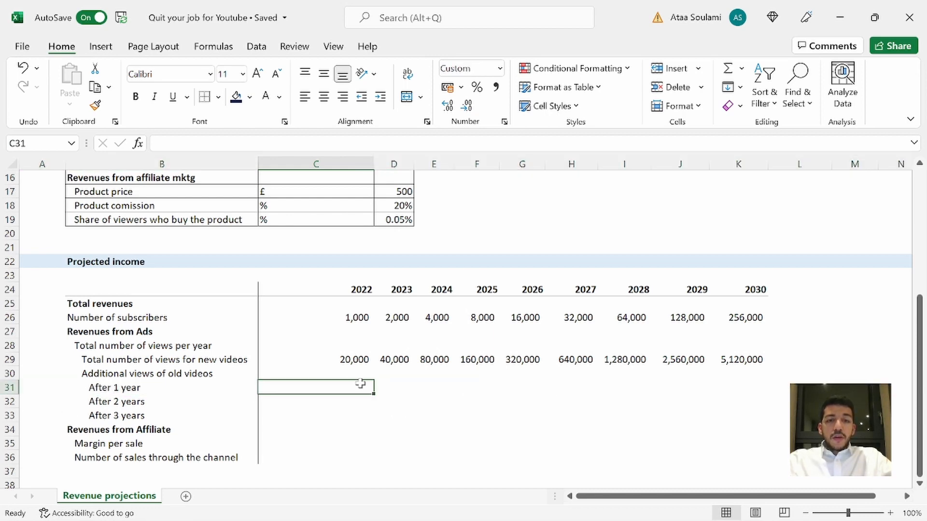
left_click_drag(352, 358, 755, 358)
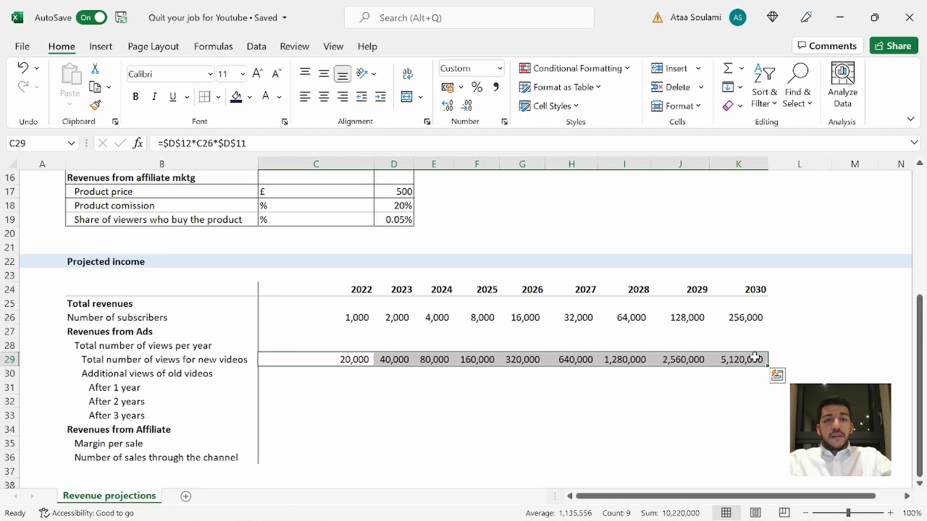
scroll(627, 338, "up", 3)
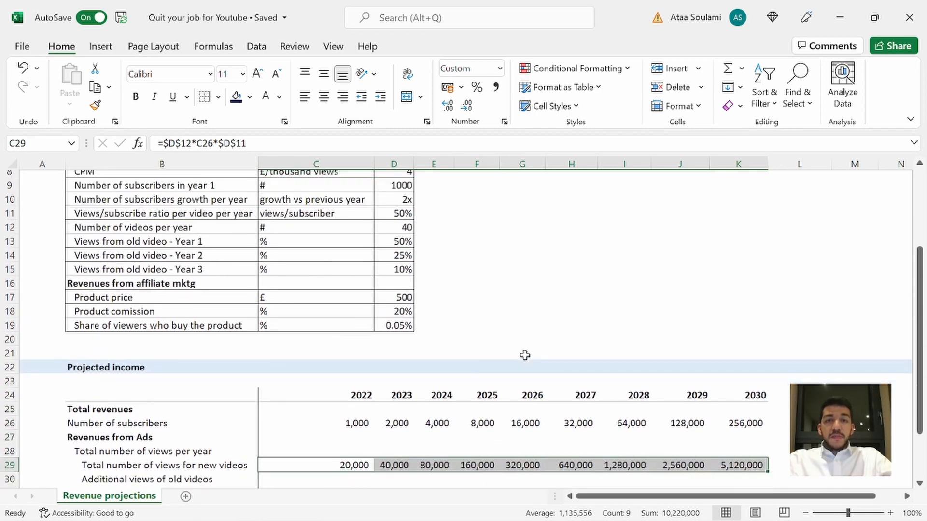
scroll(525, 356, "down", 3)
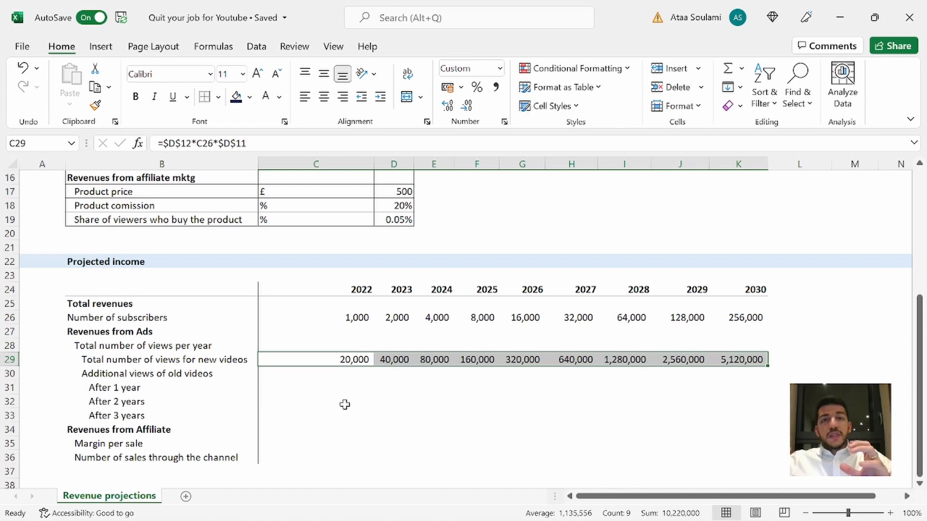
Enter =OFFSET(C29,0,-1) in C31 to reference the previous year's new-video views for the After 1 year row.
scroll(342, 411, "up", 3)
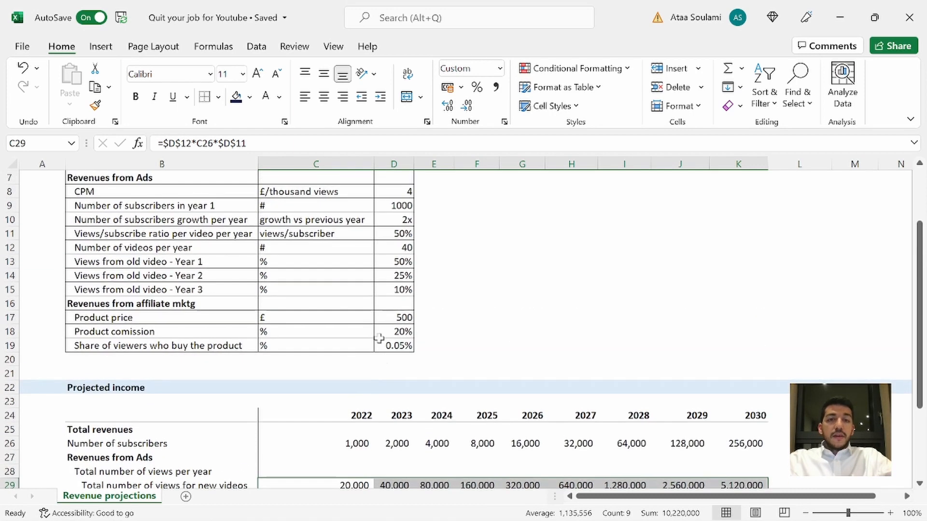
scroll(403, 276, "down", 3)
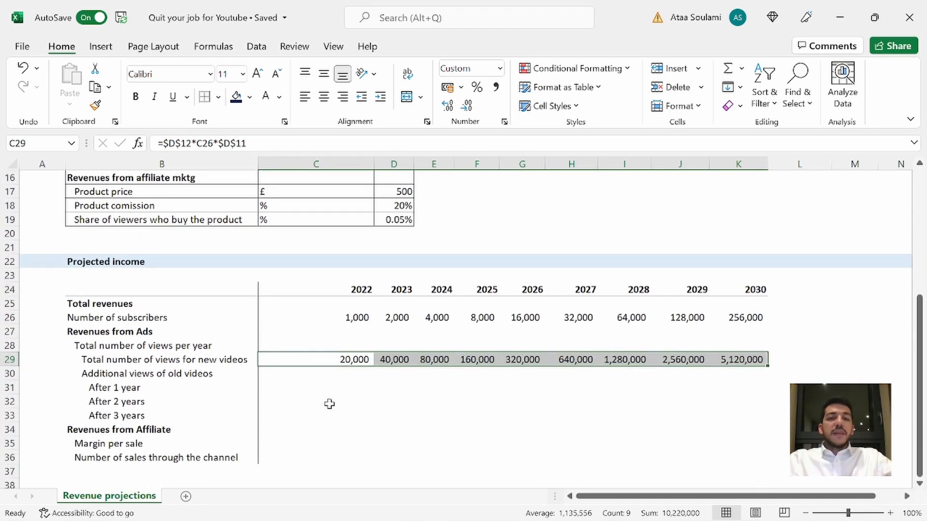
left_click(337, 396)
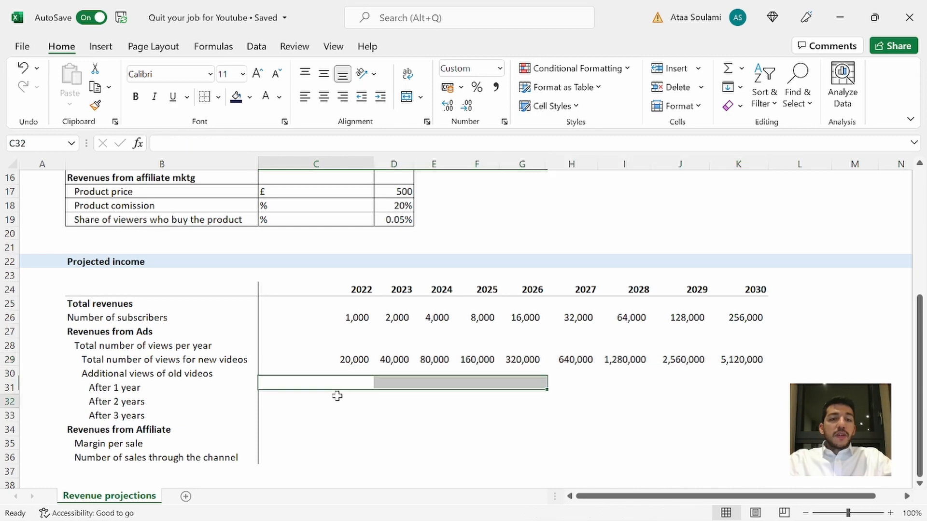
left_click(305, 387)
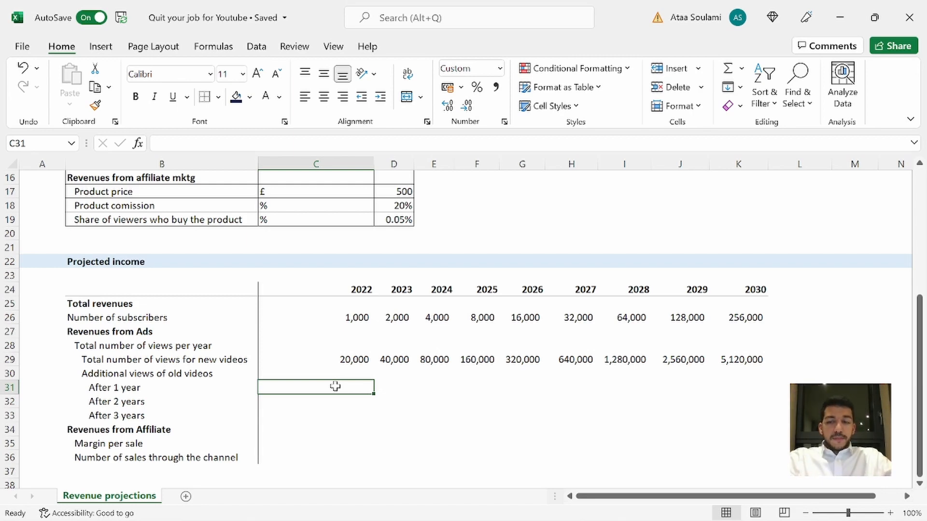
type("=off")
key("Tab")
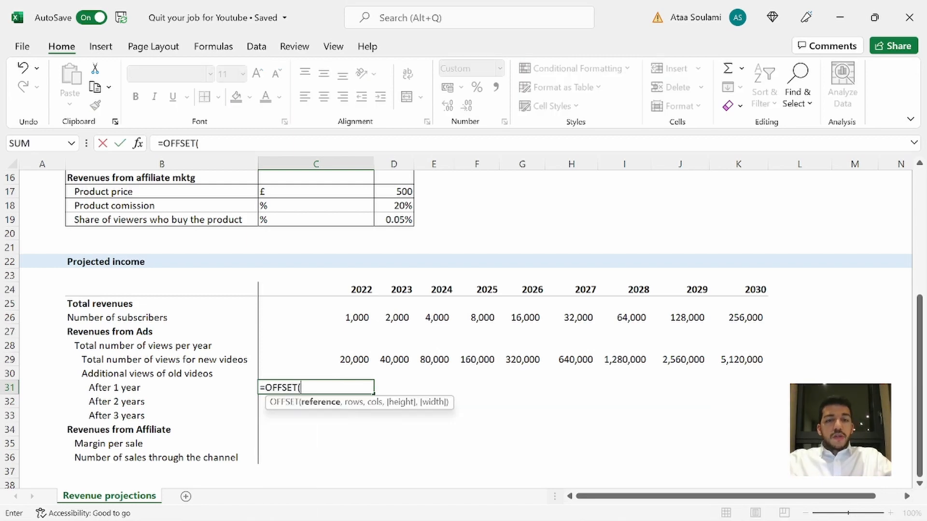
left_click(344, 359)
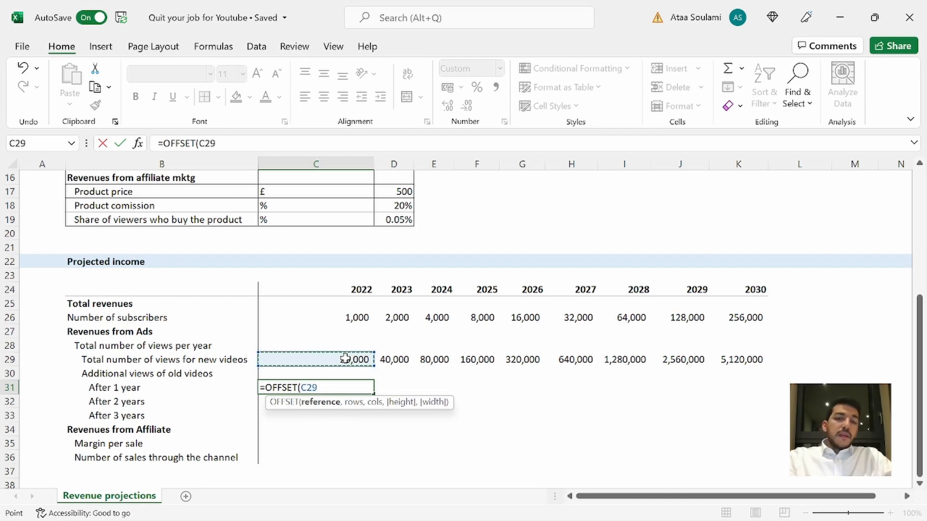
type(",")
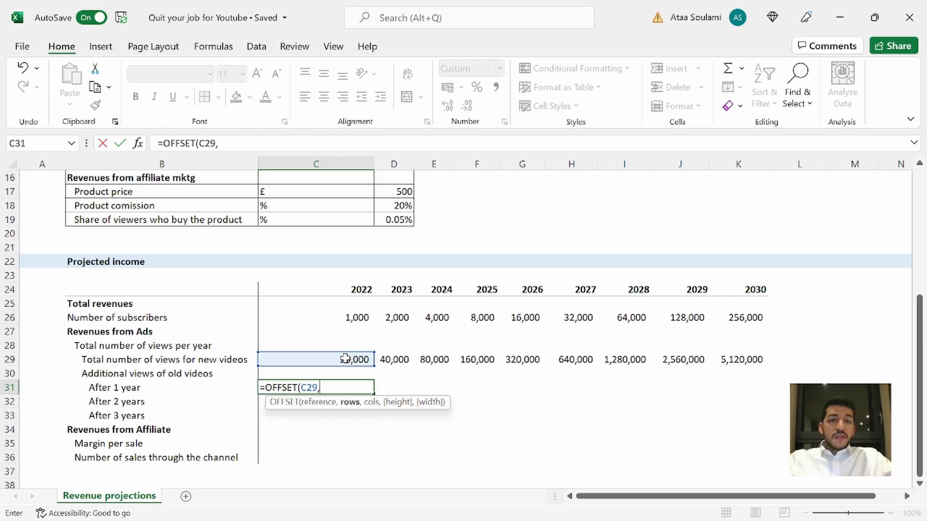
type("0,")
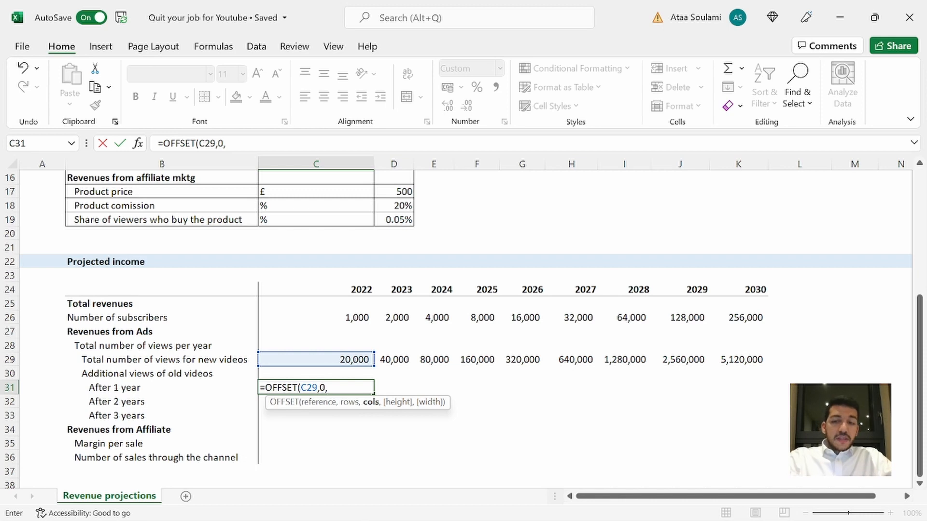
type("-1")
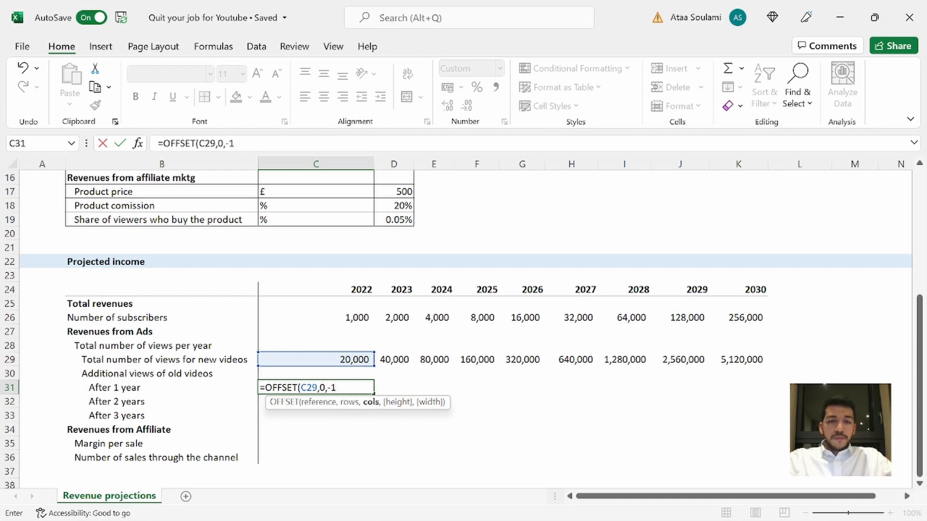
type(")")
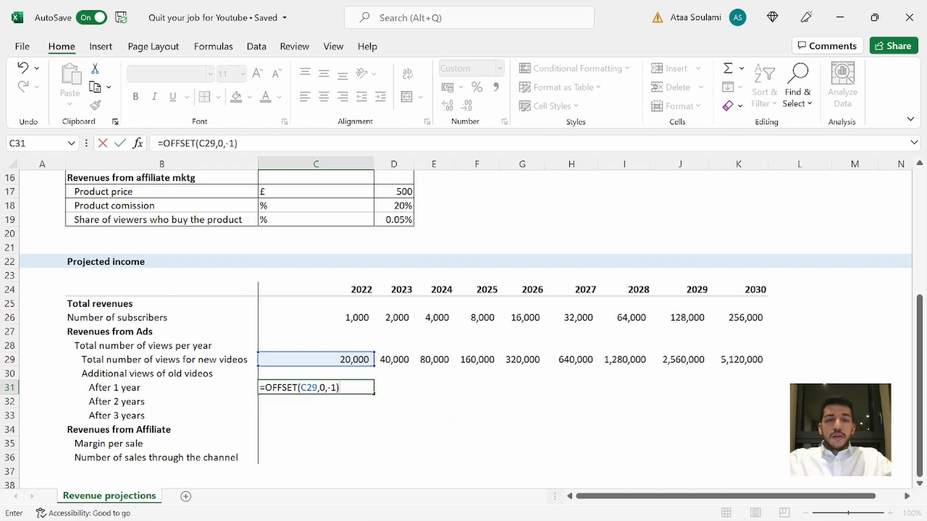
key("Return")
key("Up")
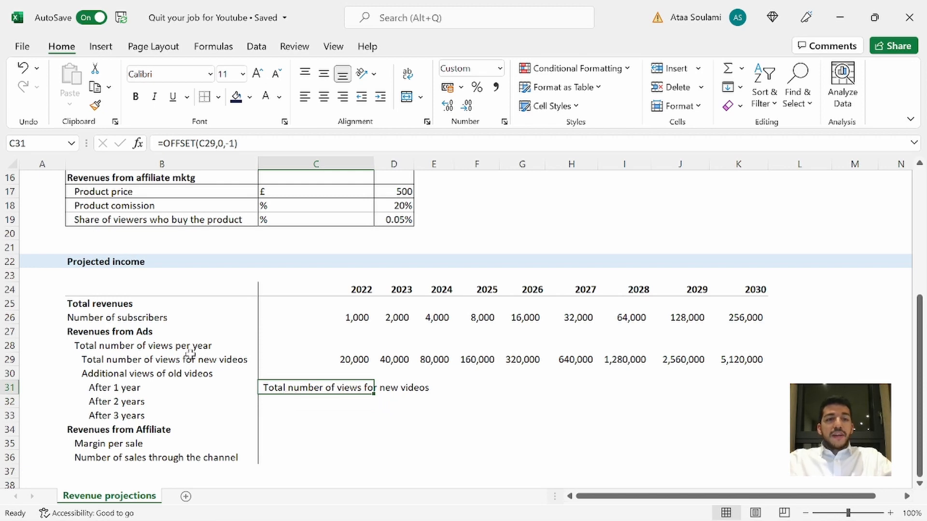
Multiply the OFFSET formula in C31 by the year 1 old-video percentage as an absolute reference, =OFFSET(C29,0,-1)*$D$13.
key("F2")
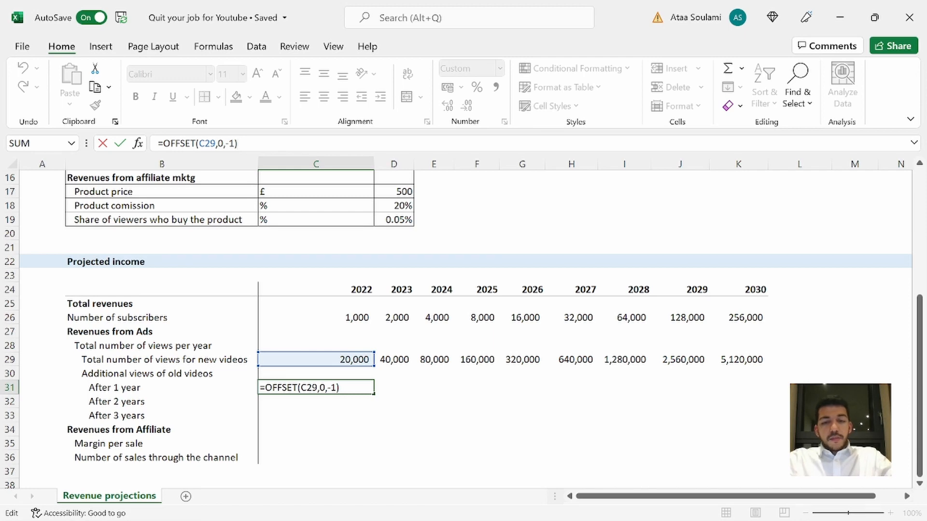
type("*")
scroll(338, 434, "up", 3)
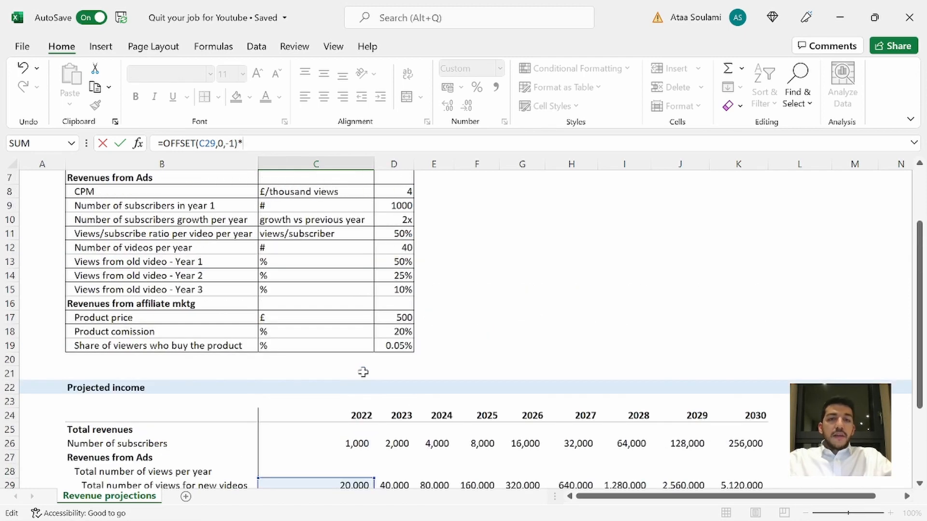
left_click(400, 265)
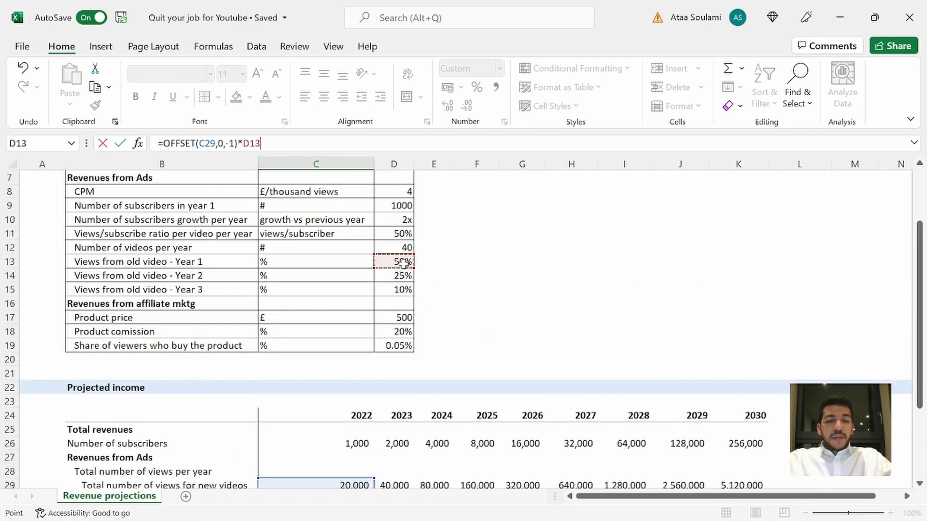
key("F4")
scroll(403, 263, "down", 4)
key("Return")
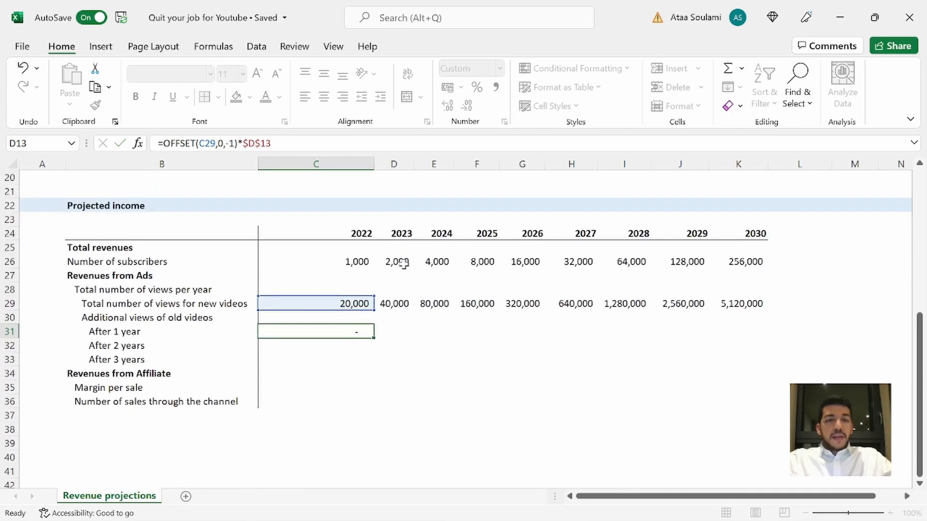
key("Up")
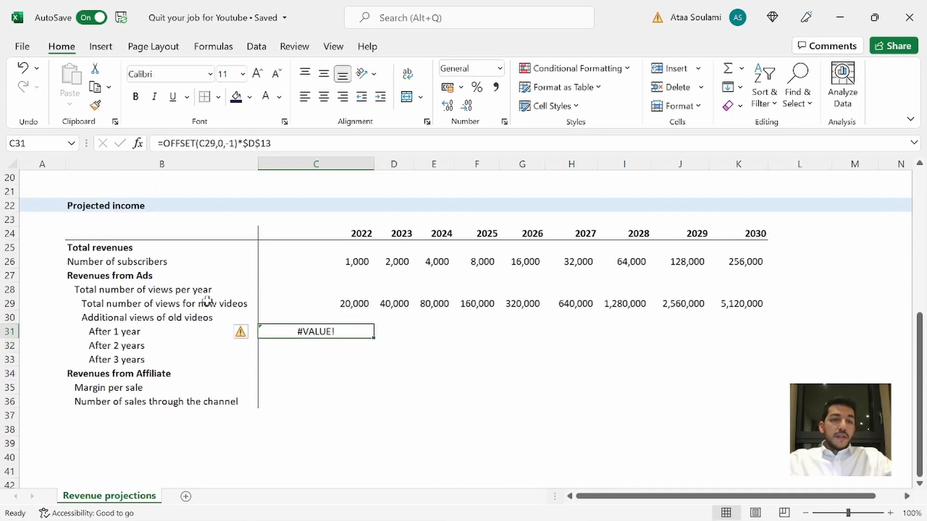
Wrap the C31 formula in IFERROR with 0 as the fallback: =IFERROR(OFFSET(C29,0,-1)*$D$13,0).
key("F2")
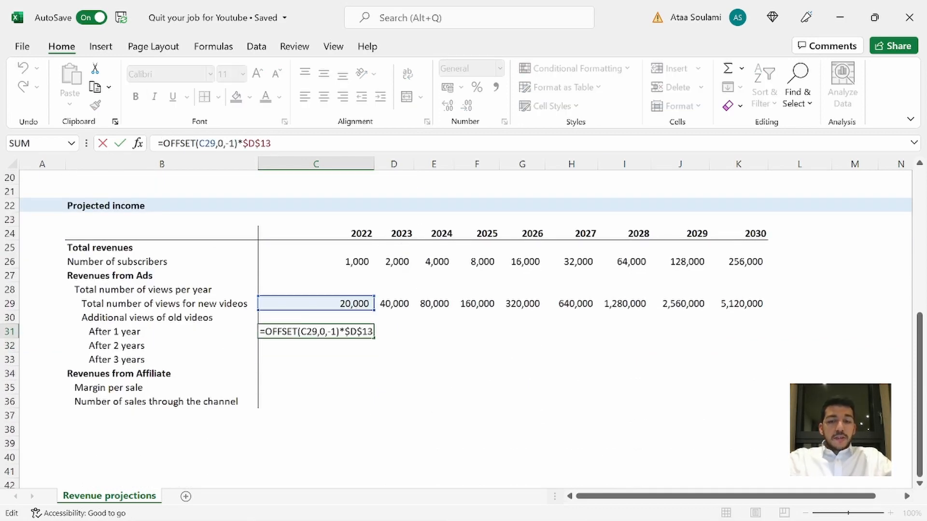
type("if")
key("Down")
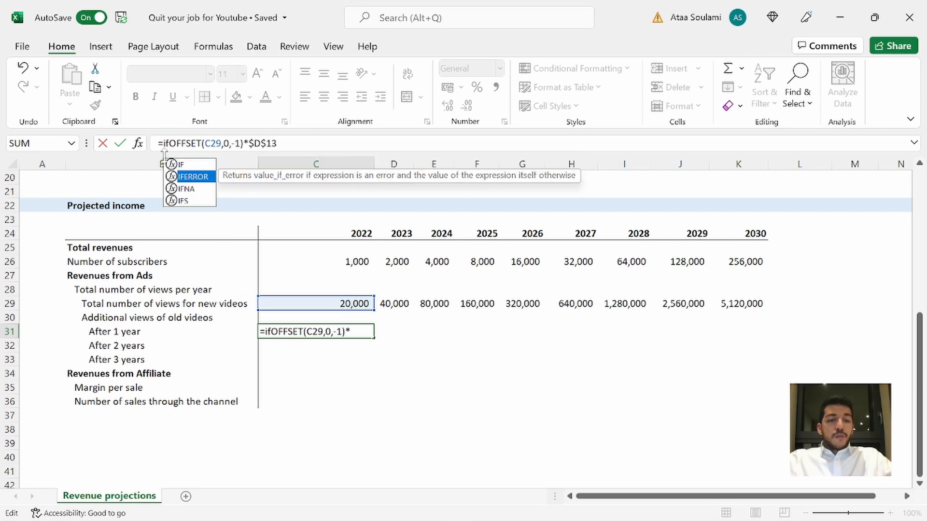
key("Tab")
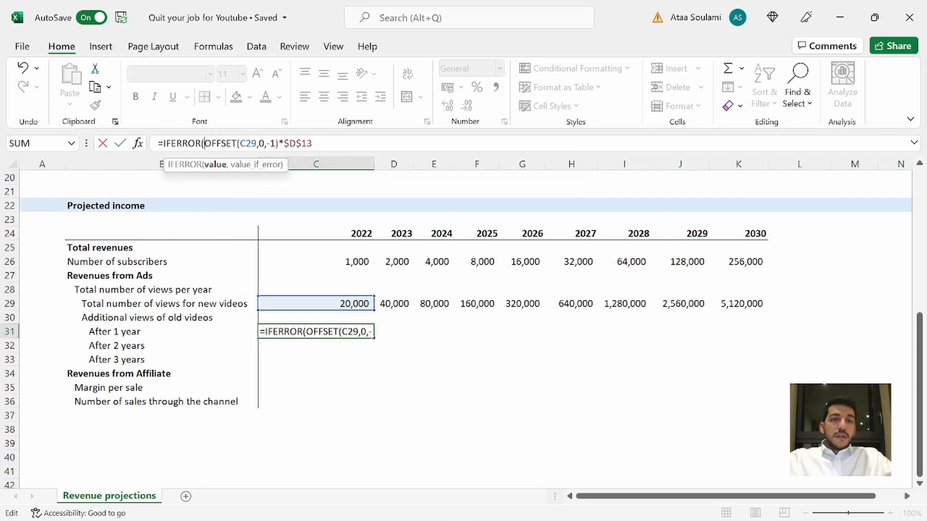
key("End")
type(",")
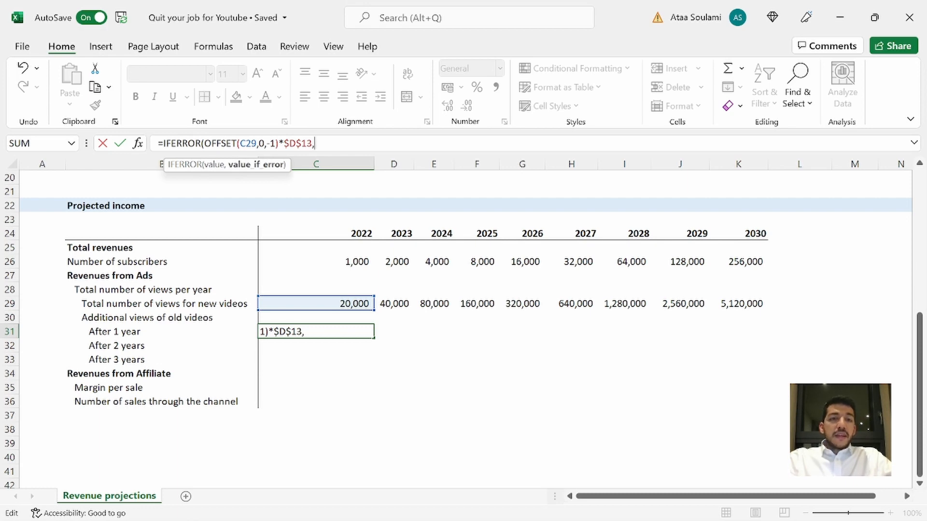
type("0")
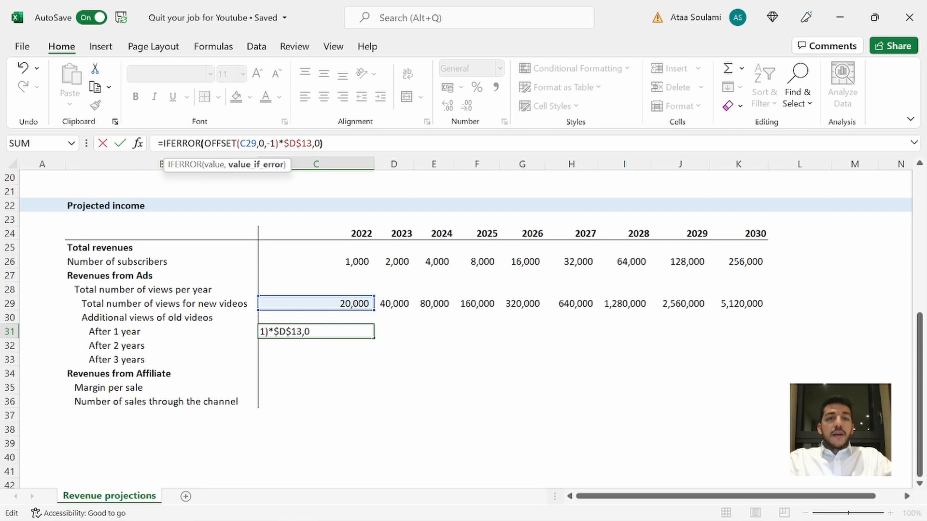
type(")")
key("Return")
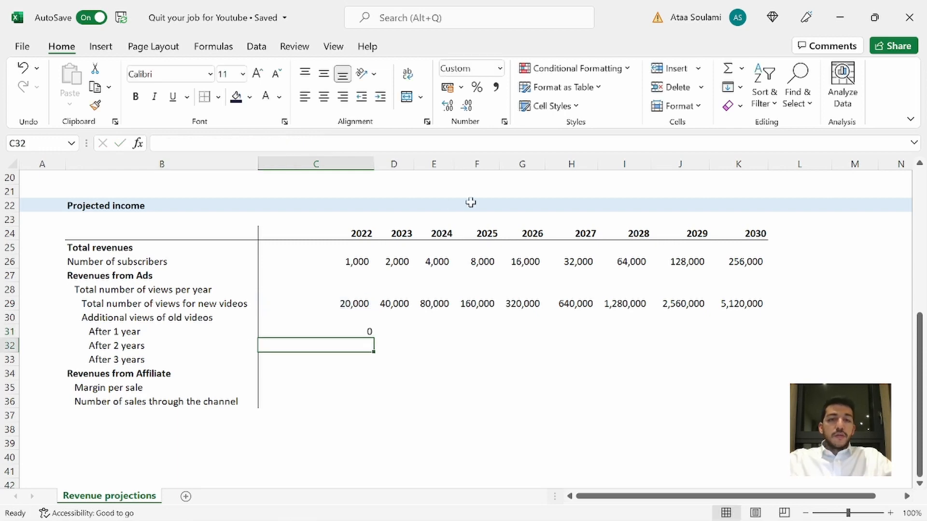
Fill the After 1 year formula from C31 across to 2030 in K31, and check the After 2 years formula in E32.
left_click(368, 329)
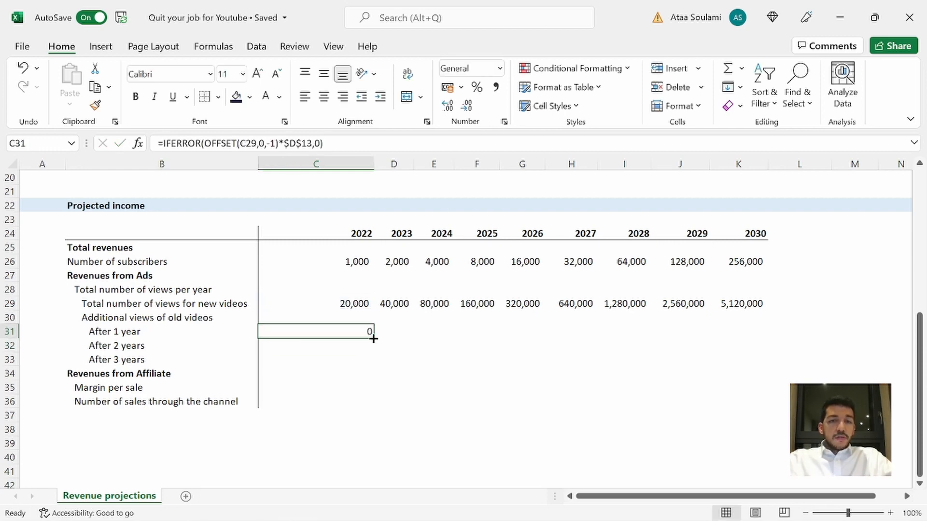
left_click_drag(374, 338, 762, 331)
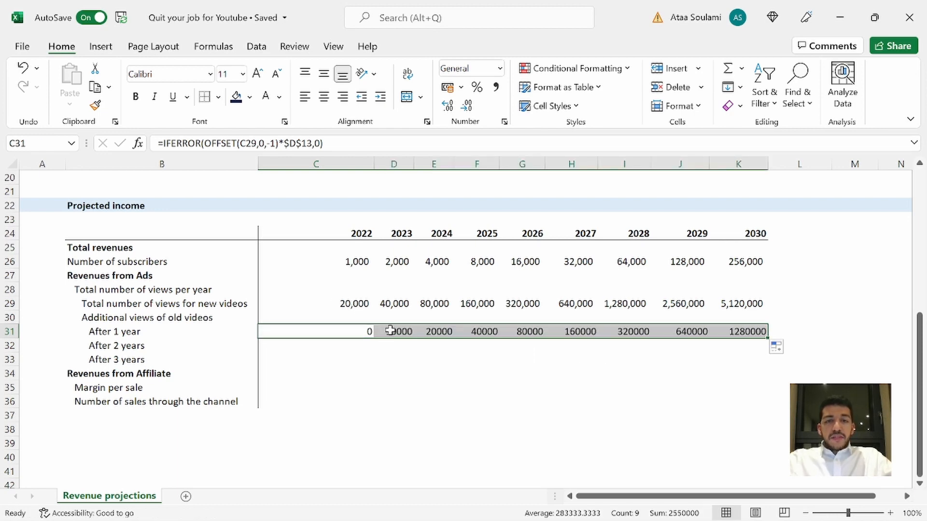
left_click_drag(389, 331, 735, 330)
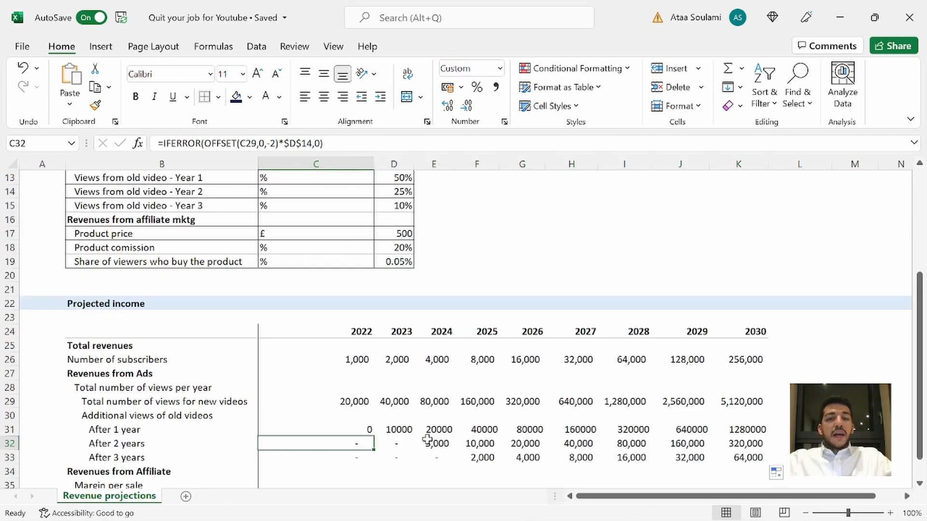
left_click(433, 443)
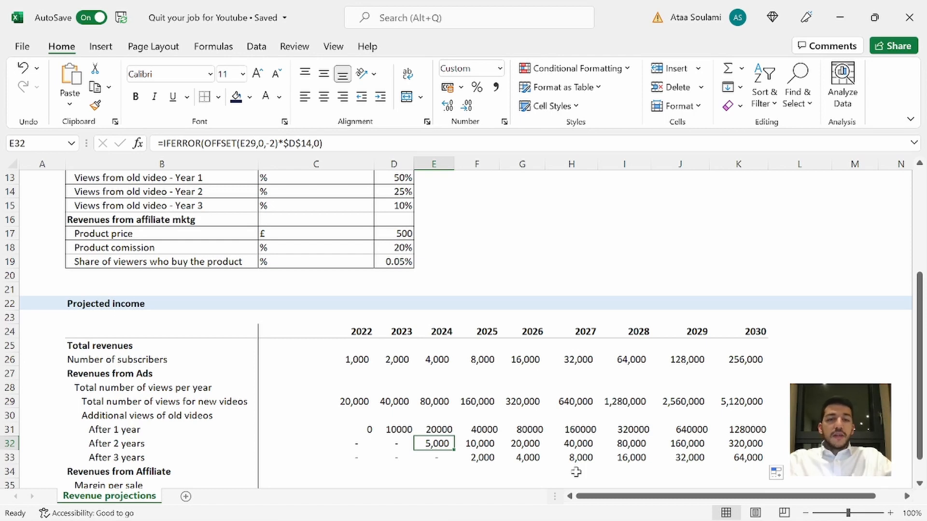
Total the additional old-video views in C30 with =SUM(C31:C33) and fill the formula across to 2030 in K30.
left_click(359, 419)
type("=")
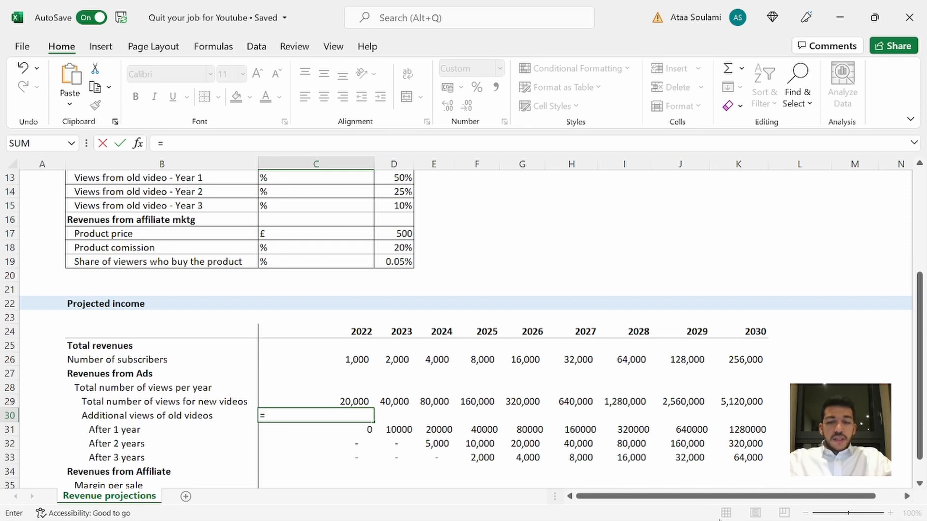
type("sum(")
left_click_drag(338, 429, 367, 445)
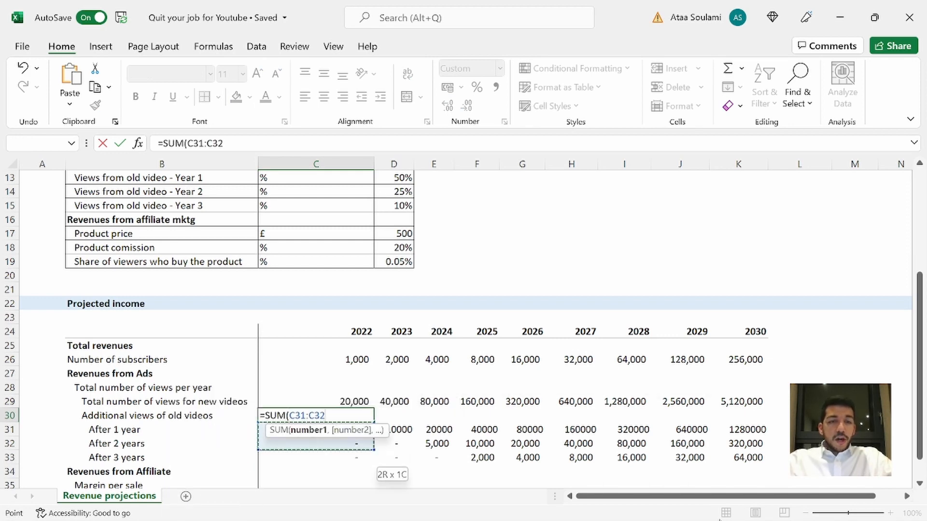
key("shift+Down")
type(")")
key("Return")
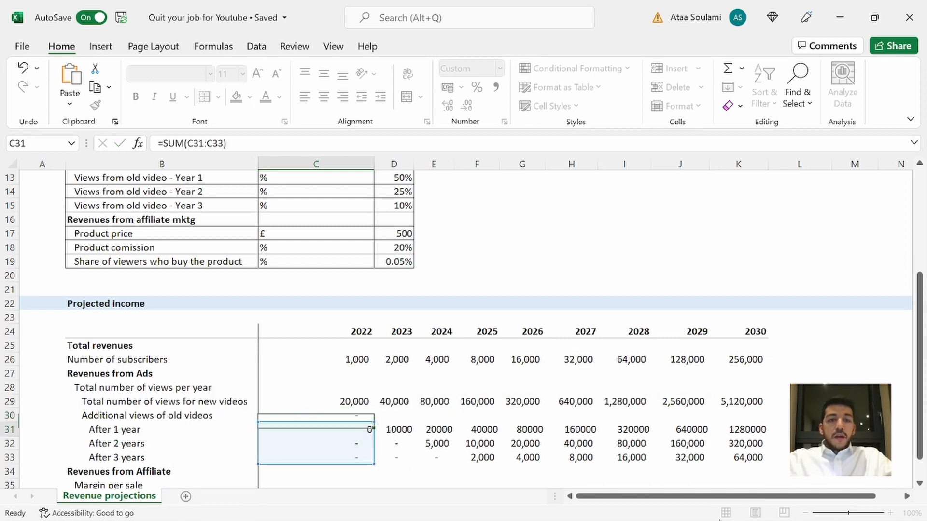
key("Up")
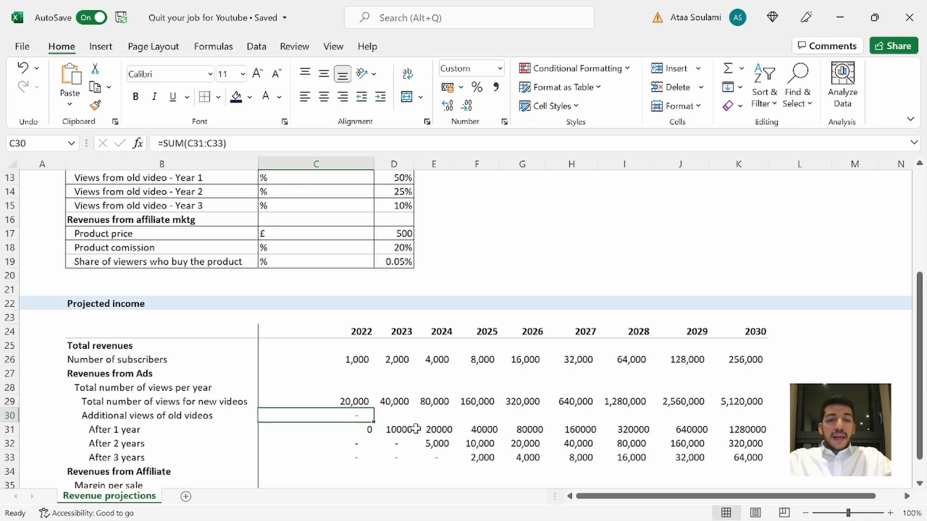
left_click_drag(374, 422, 744, 395)
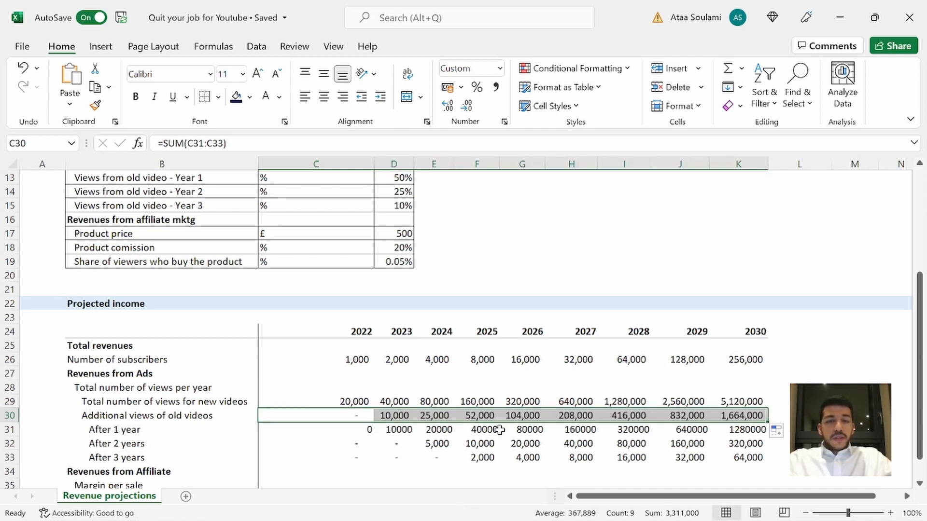
Calculate the 2022 total number of views per year in C28 by adding new-video and old-video views, =C29+C30.
left_click(355, 390)
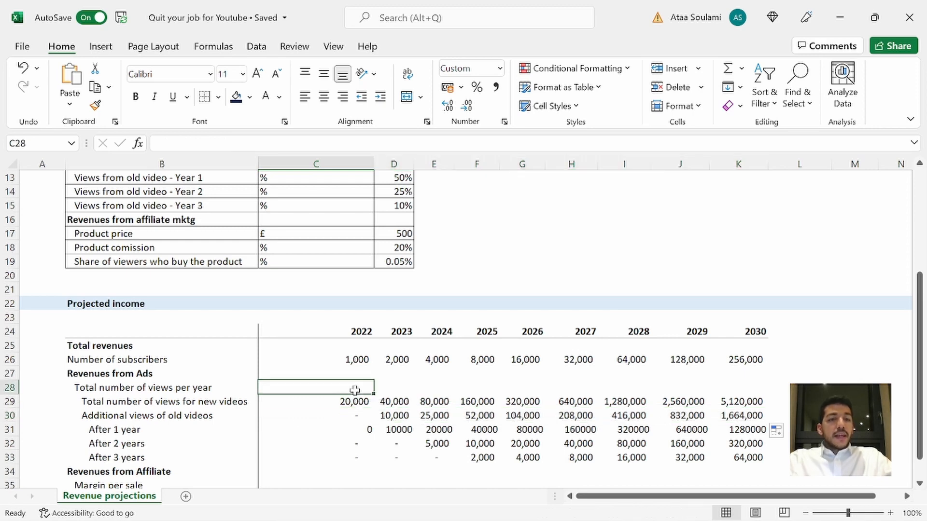
type("=")
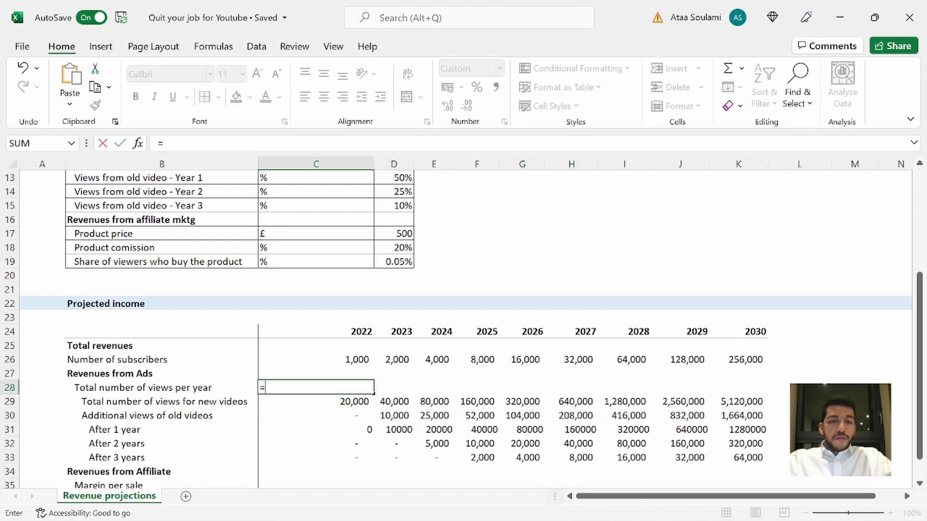
key("Down")
type("+")
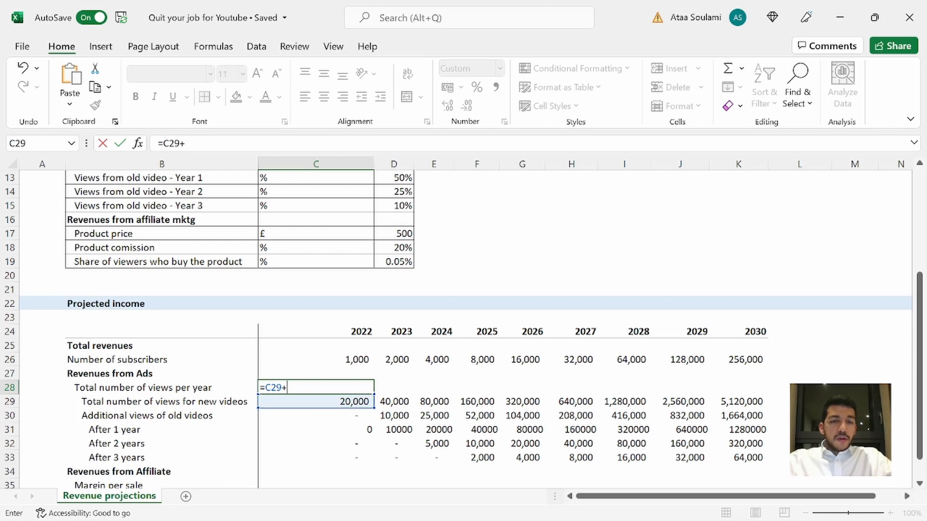
key("Down")
key("Down")
key("Return")
left_click(359, 387)
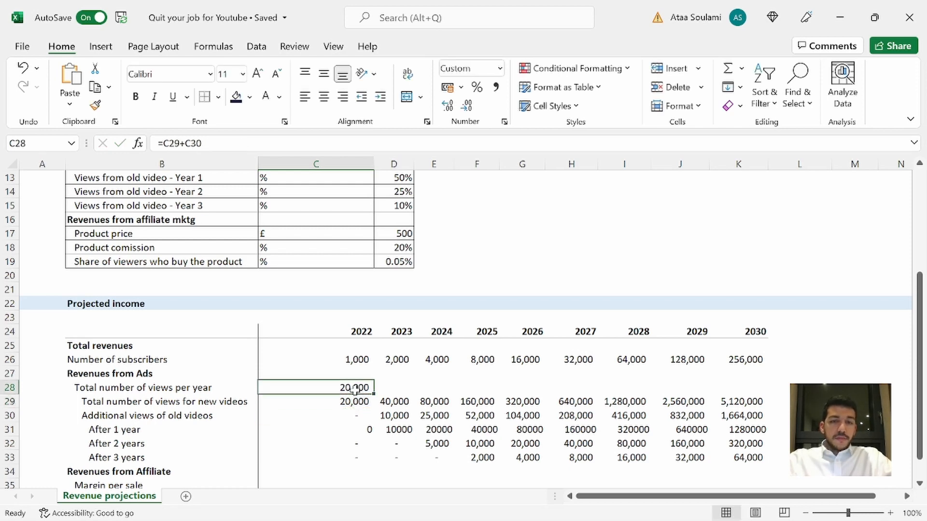
Fill the total number of views per year formula from C28 across to 2030 in K28, and review the row.
left_click_drag(374, 394, 762, 383)
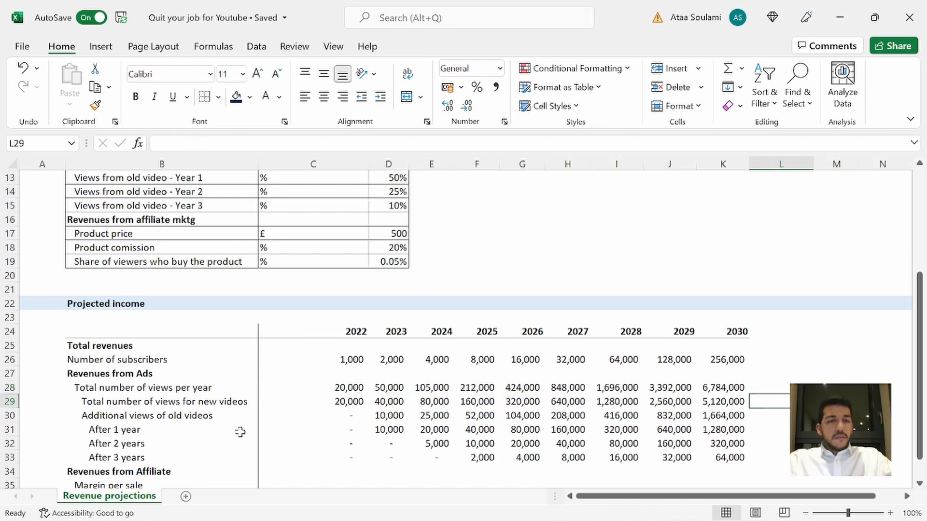
left_click(9, 387)
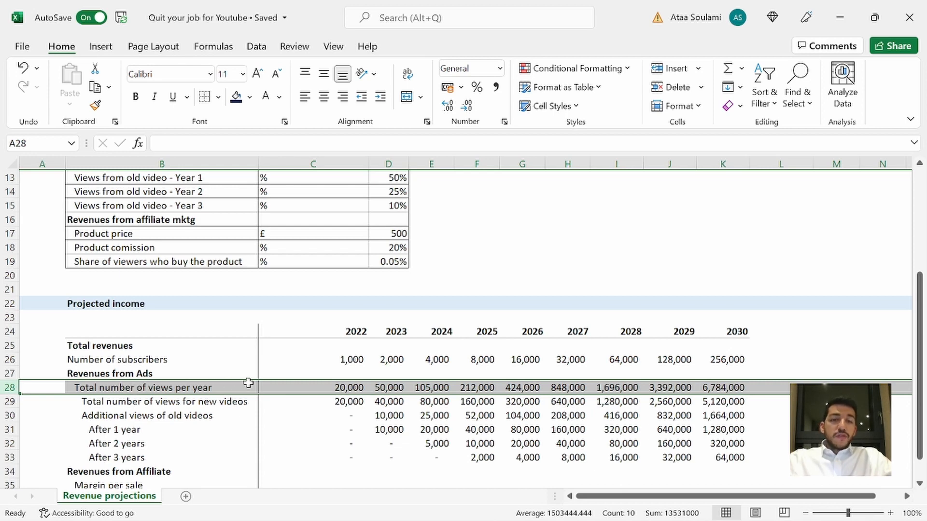
left_click(324, 388)
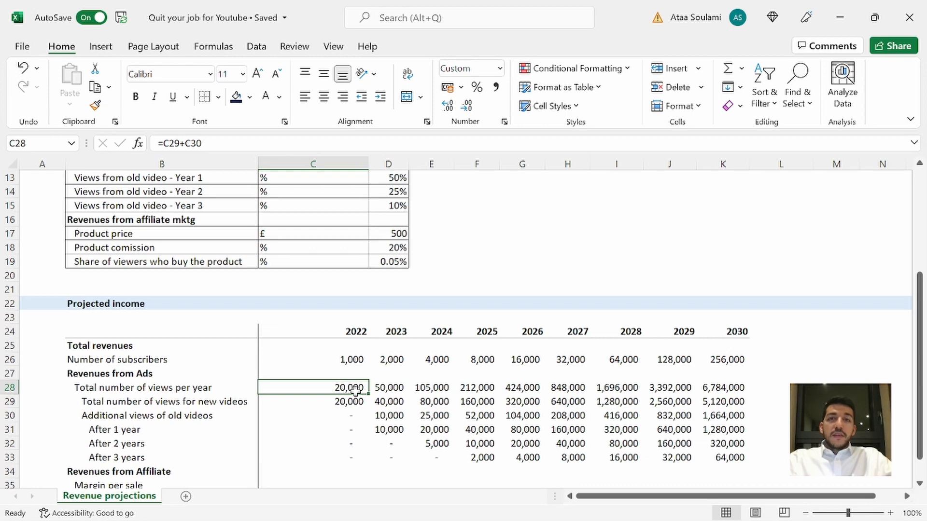
Calculate the 2022 Revenues from Ads in C27 from total views and CPM per thousand views, =C28*$D$8/1000.
scroll(357, 374, "down", 1)
left_click(362, 331)
type("=")
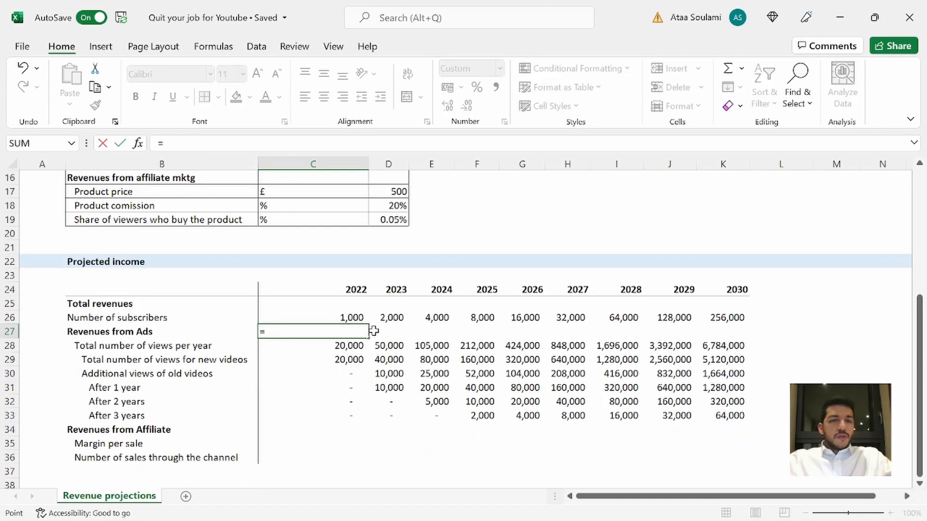
key("Down")
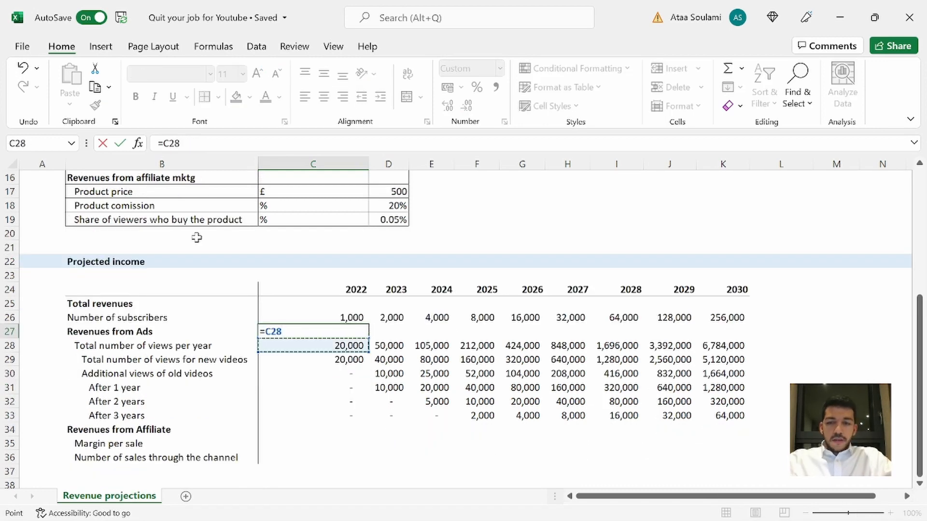
type("*")
scroll(437, 341, "up", 3)
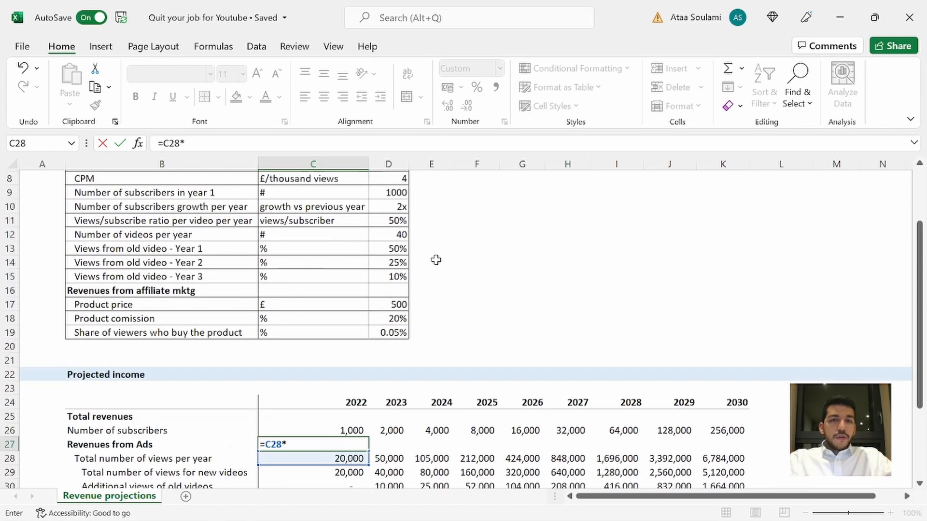
scroll(436, 260, "up", 1)
left_click(396, 191)
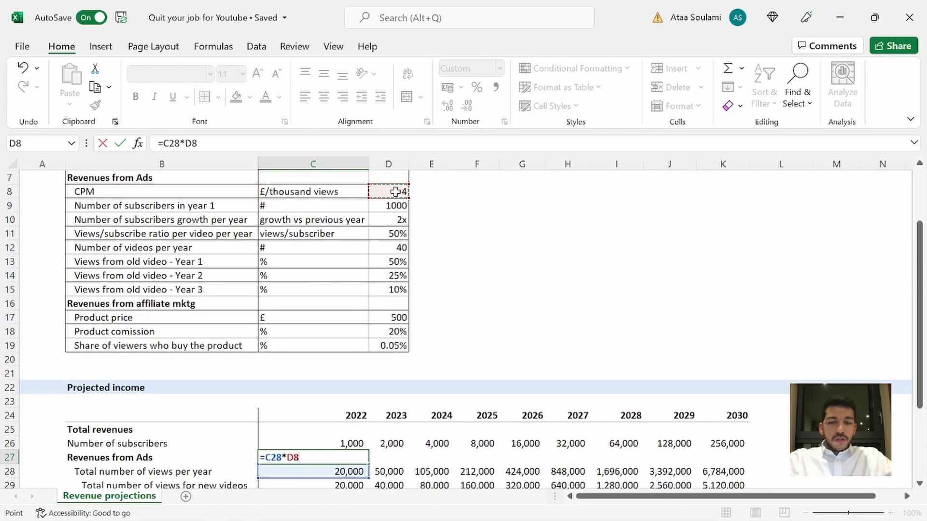
key("F4")
type("/")
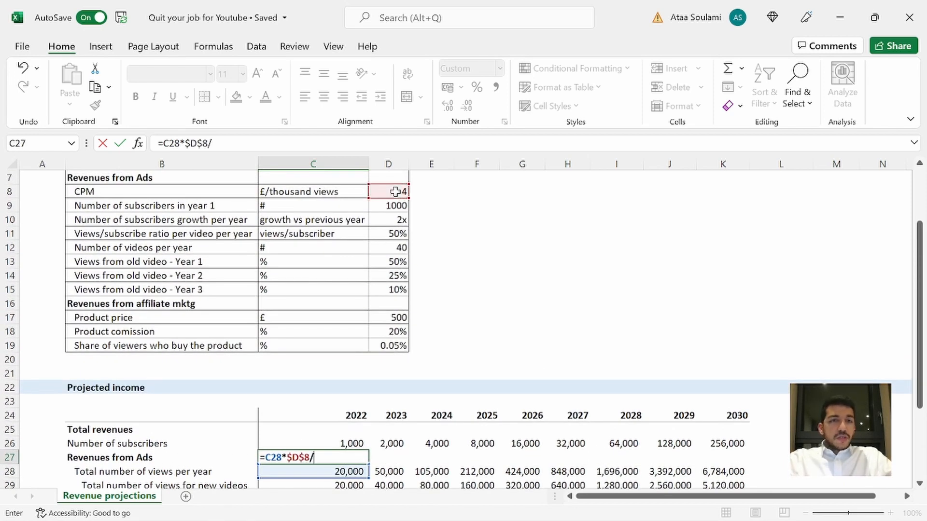
type("1000")
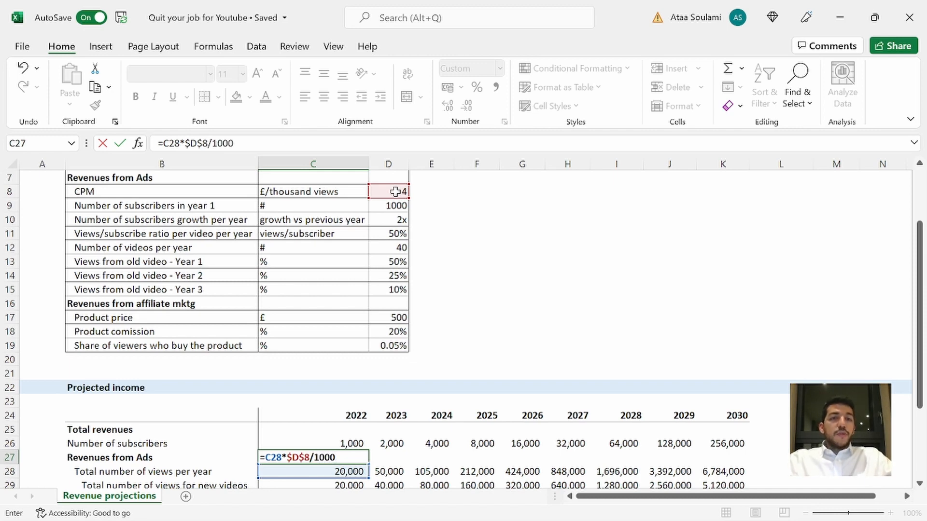
key("Return")
key("Up")
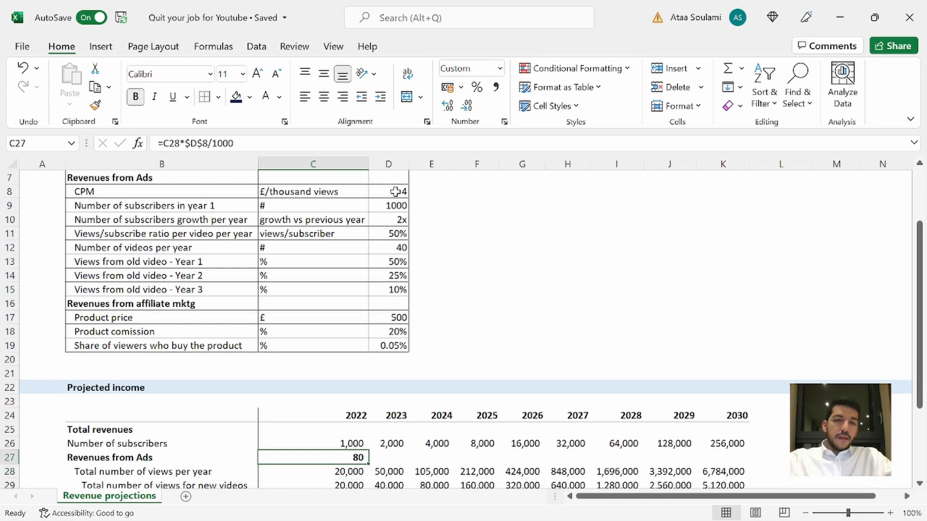
Fill the Revenues from Ads formula from C27 across to 2030 in K27, and check the first and last years.
left_click_drag(368, 464, 732, 437)
scroll(623, 444, "down", 1)
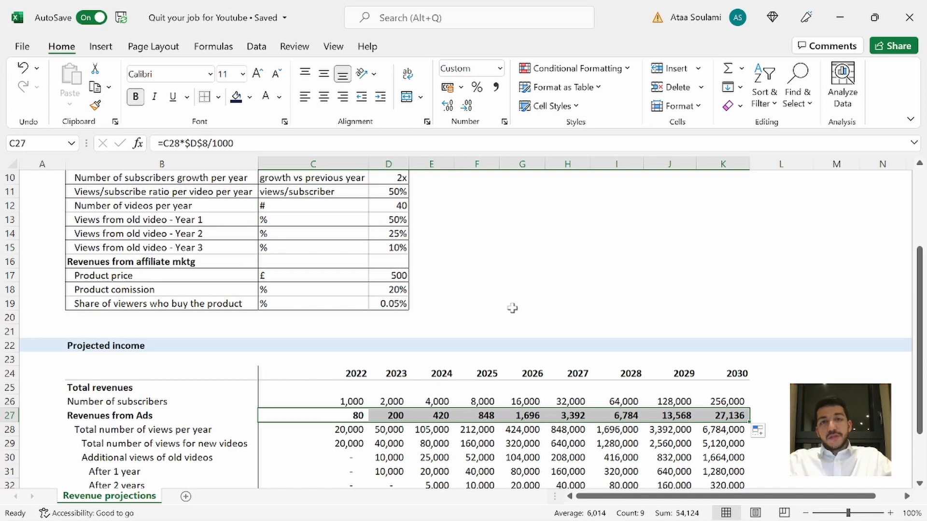
left_click(344, 415)
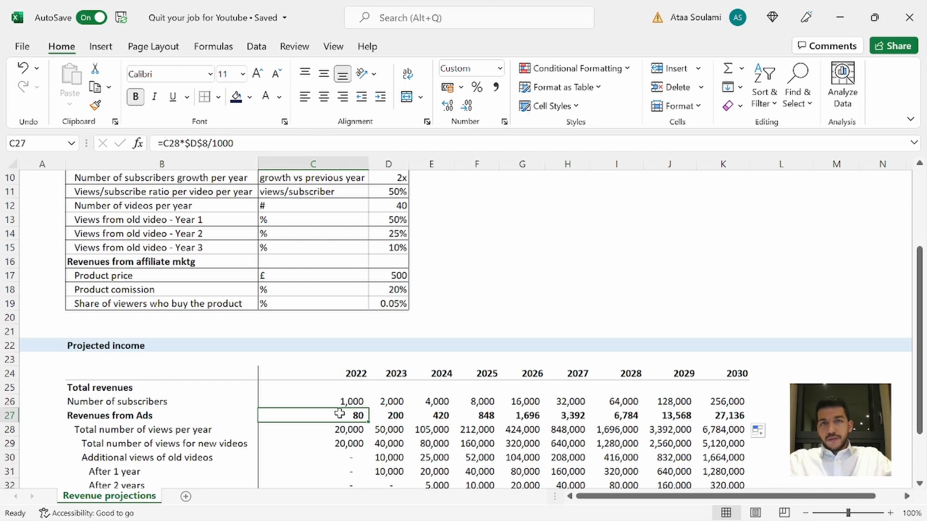
scroll(447, 425, "down", 1)
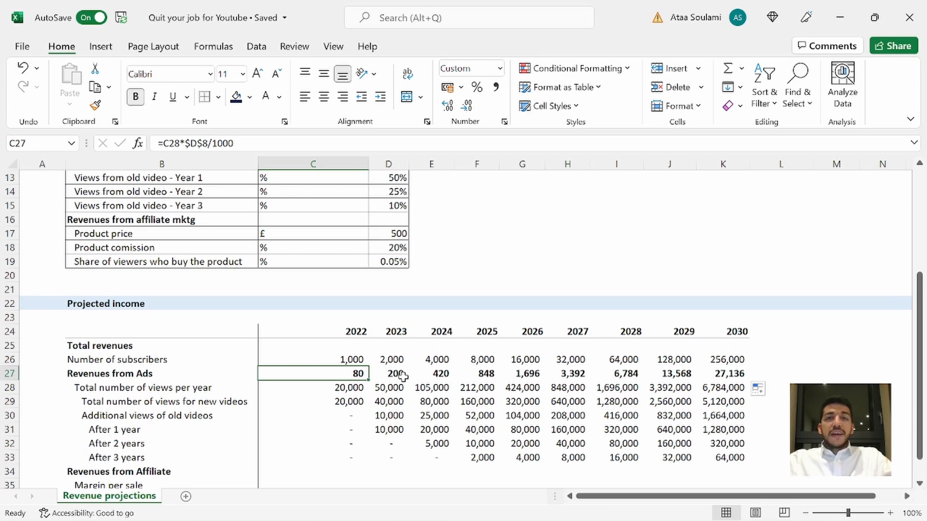
left_click(717, 370)
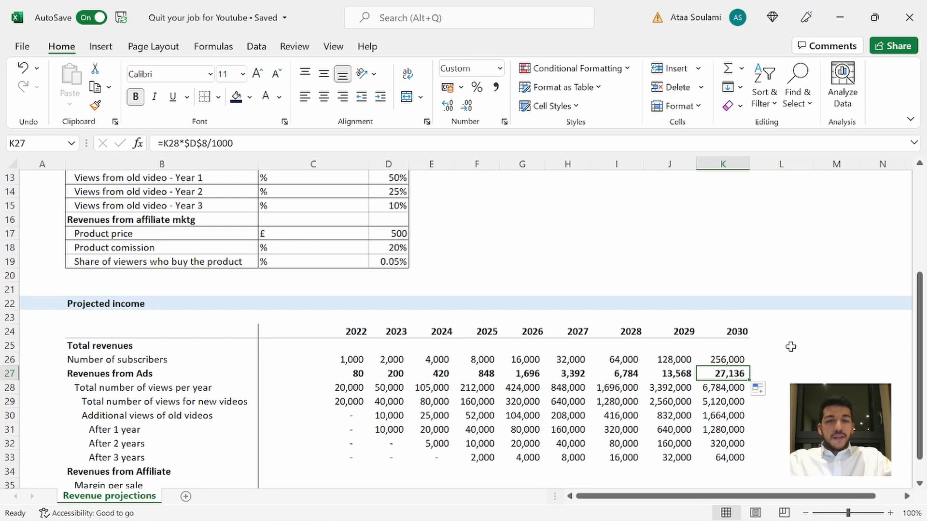
Calculate the margin per sale in C35 as product price times commission, =$D$17*$D$18, and fill it across to 2030 in K35.
scroll(791, 343, "down", 1)
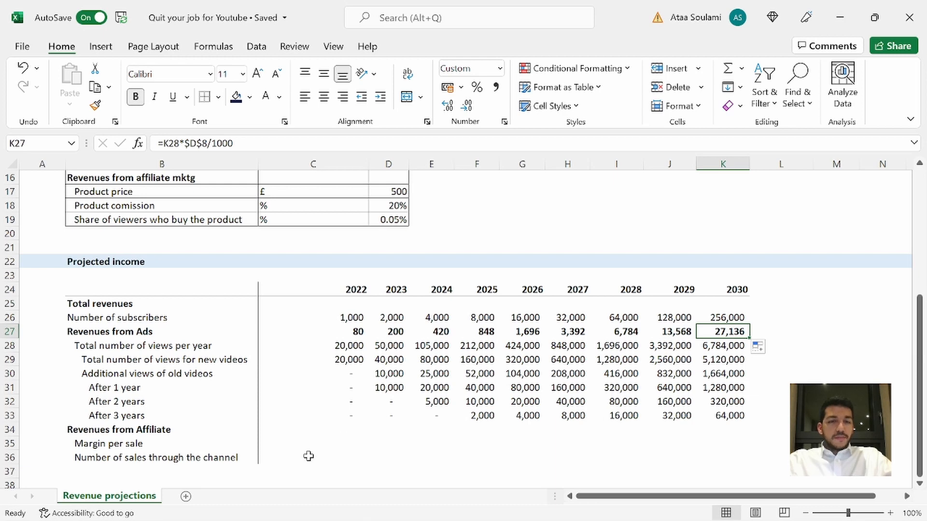
left_click(314, 442)
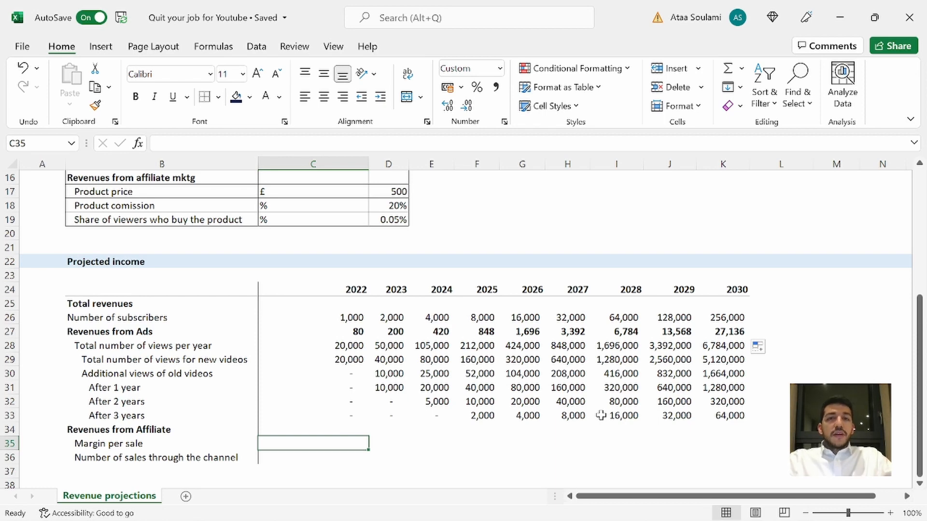
type("=")
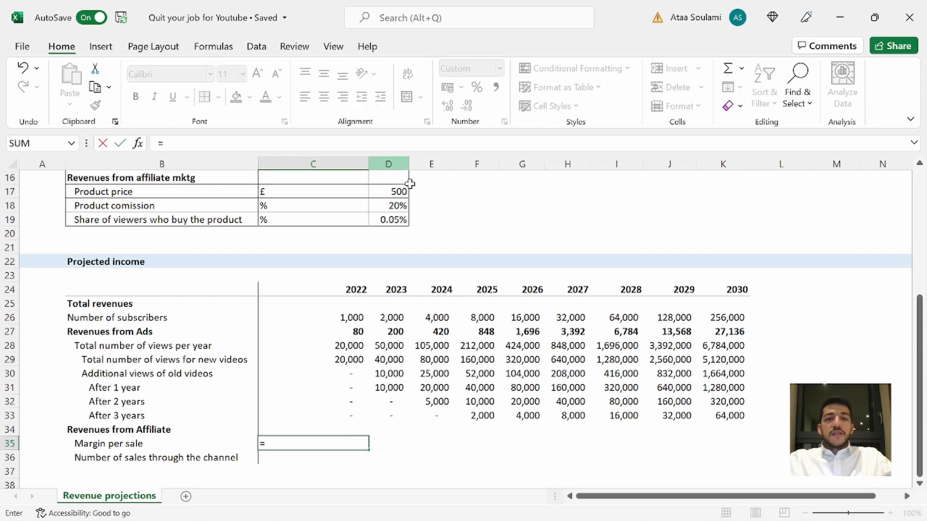
left_click(397, 192)
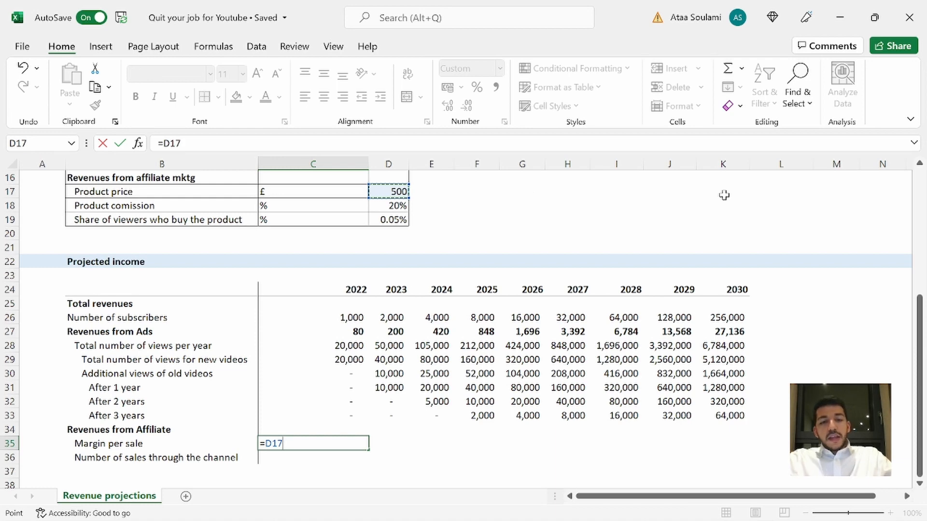
key("F4")
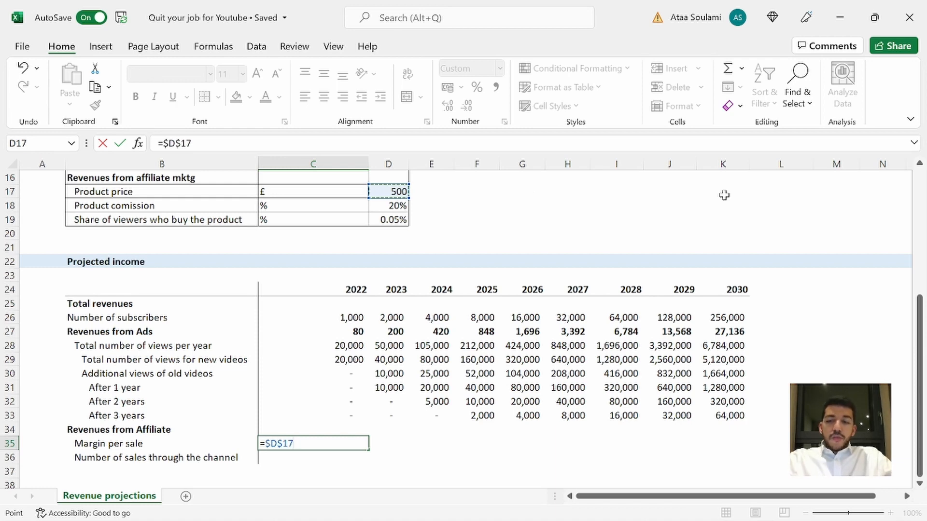
type("*")
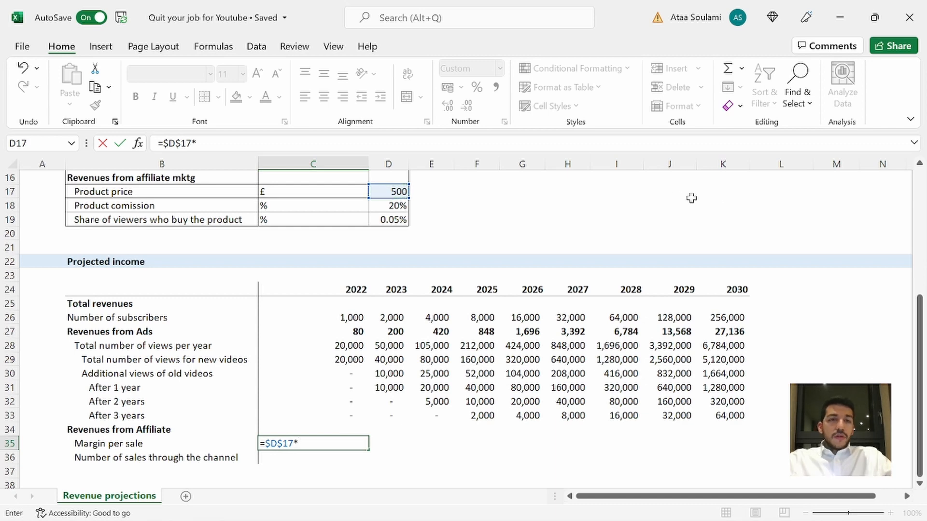
left_click(382, 207)
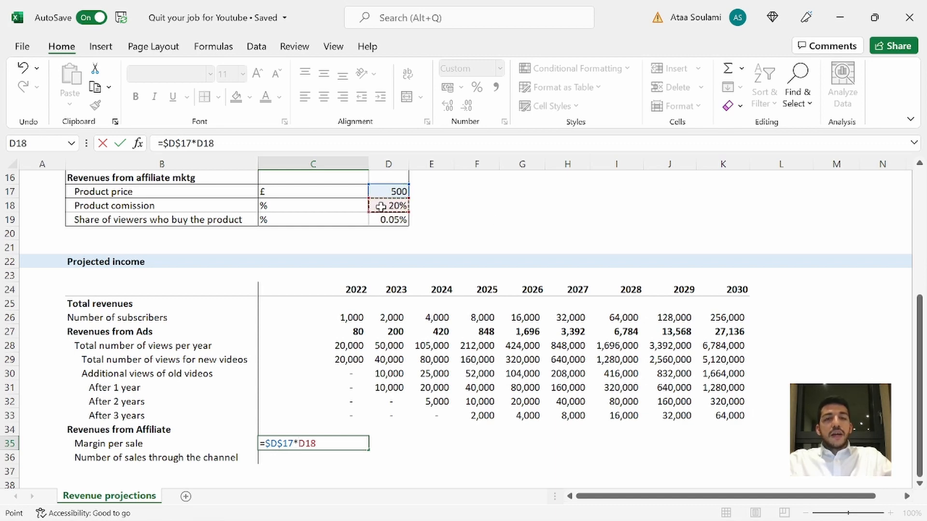
key("F4")
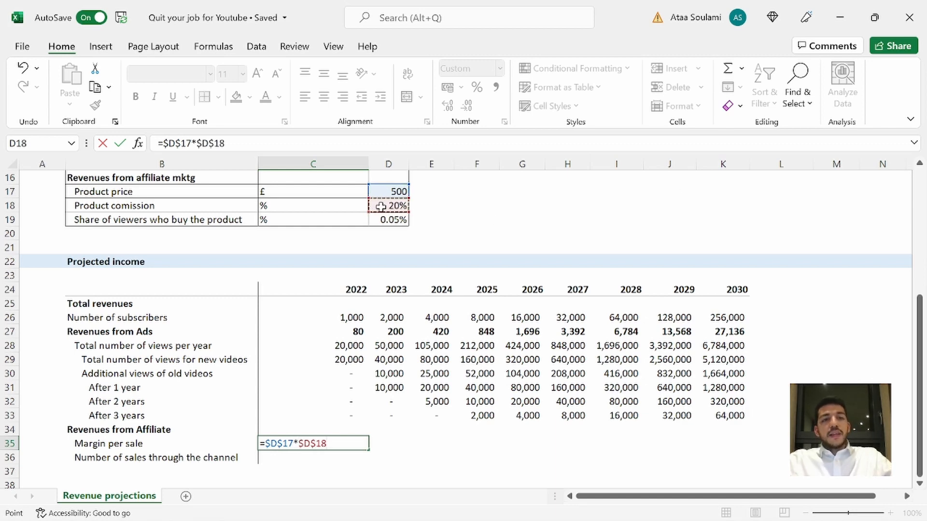
key("Return")
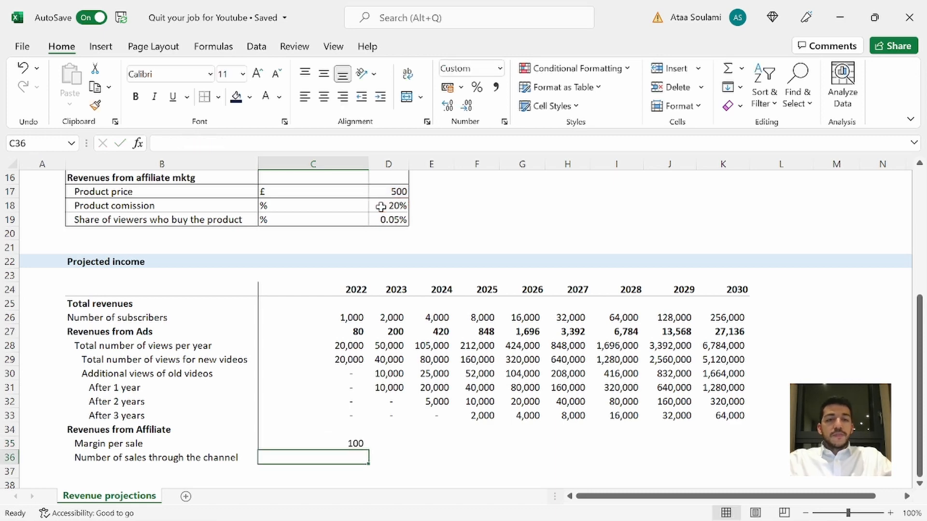
left_click(359, 440)
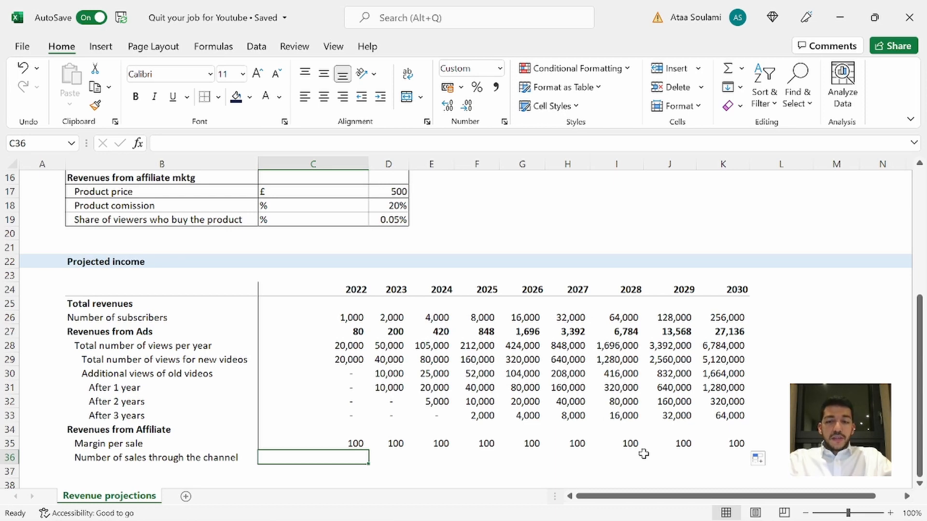
Calculate the number of sales through the channel in C36 with =$D$19*C28 and fill the formula across to 2030 in K36.
type("=")
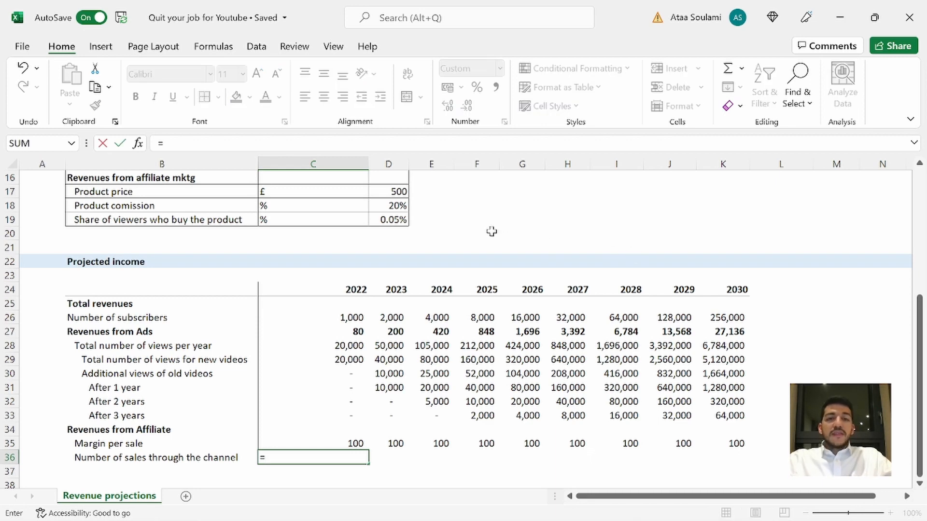
left_click(393, 221)
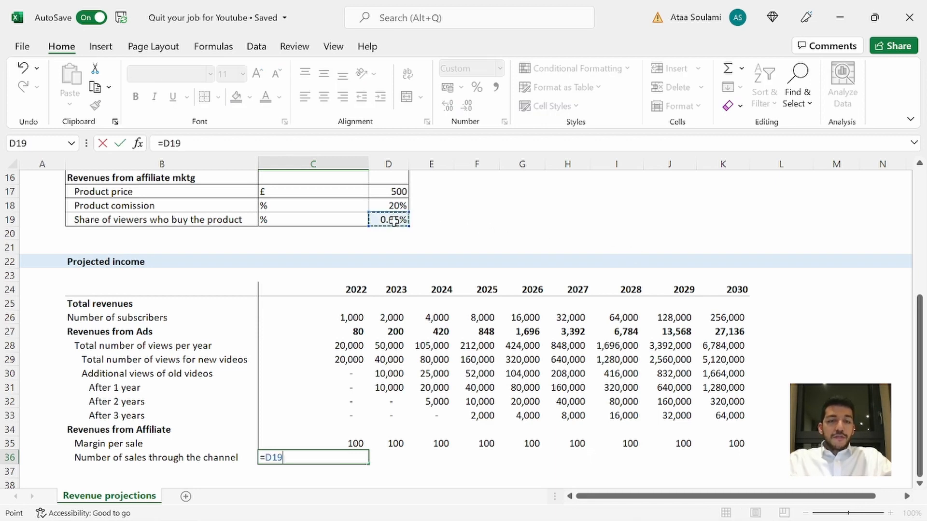
key("F4")
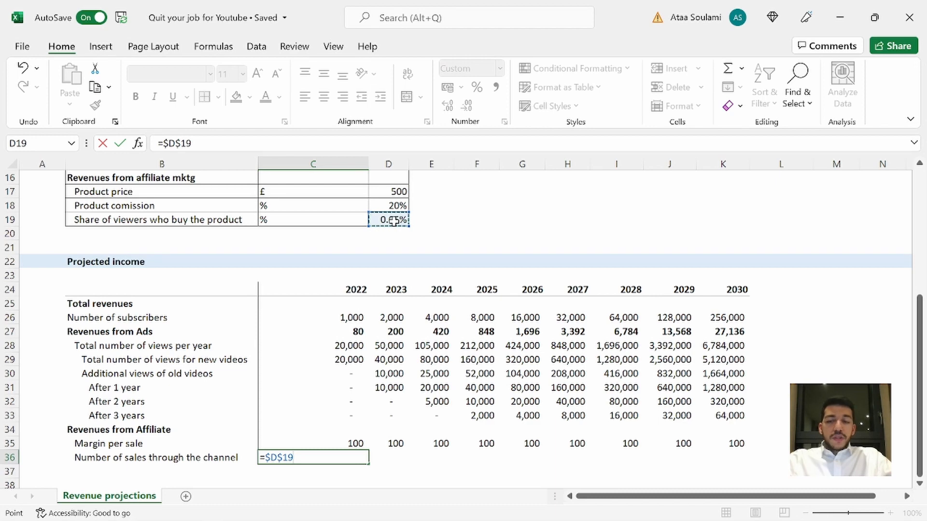
type("*")
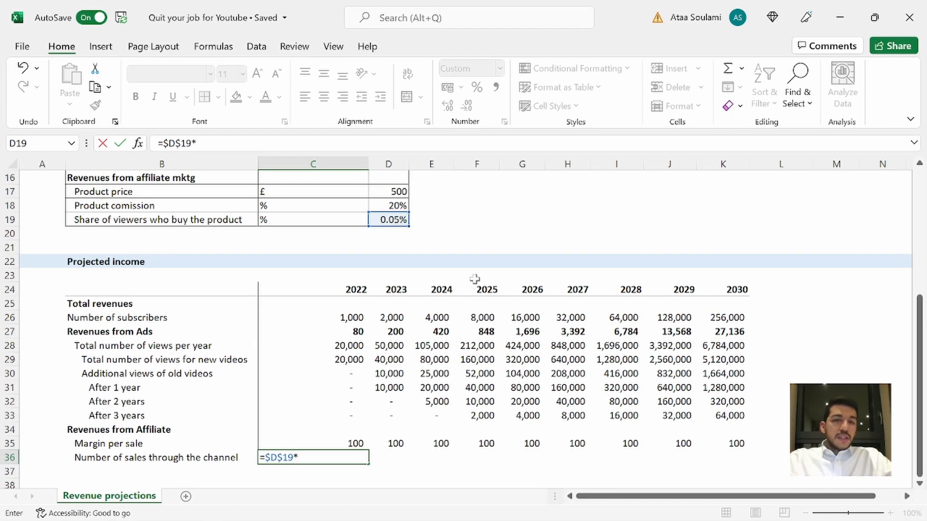
left_click(327, 346)
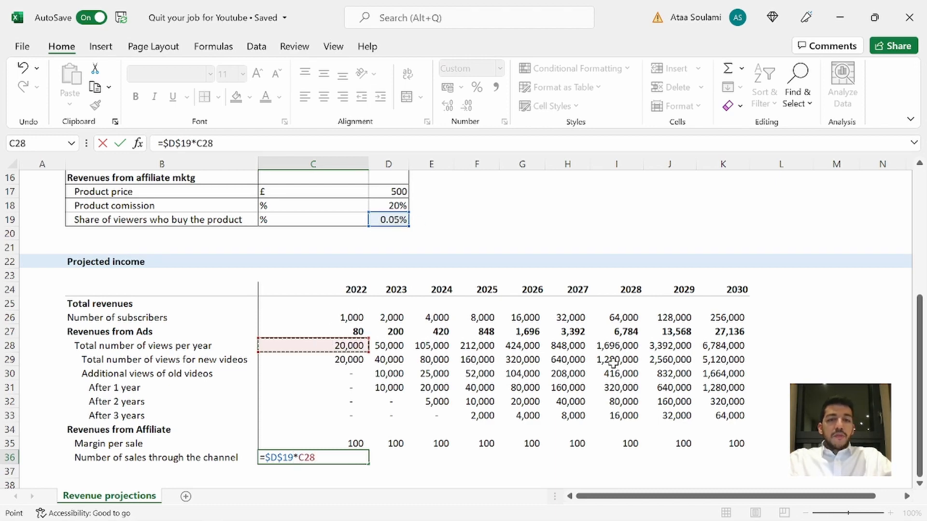
key("Return")
key("Up")
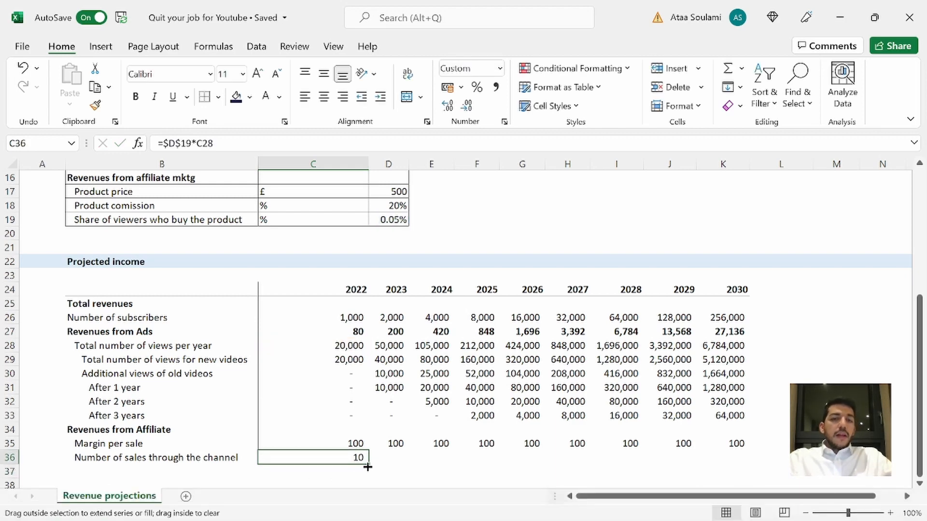
left_click_drag(368, 467, 754, 442)
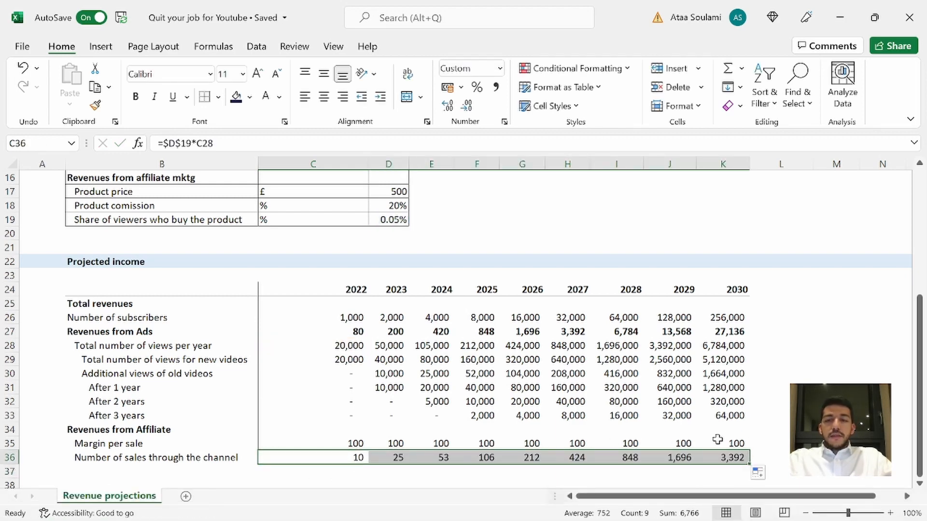
Calculate Revenues from Affiliate in C34 as margin per sale times number of sales, =C35*C36, and fill it across to 2030 in K34.
left_click(332, 440)
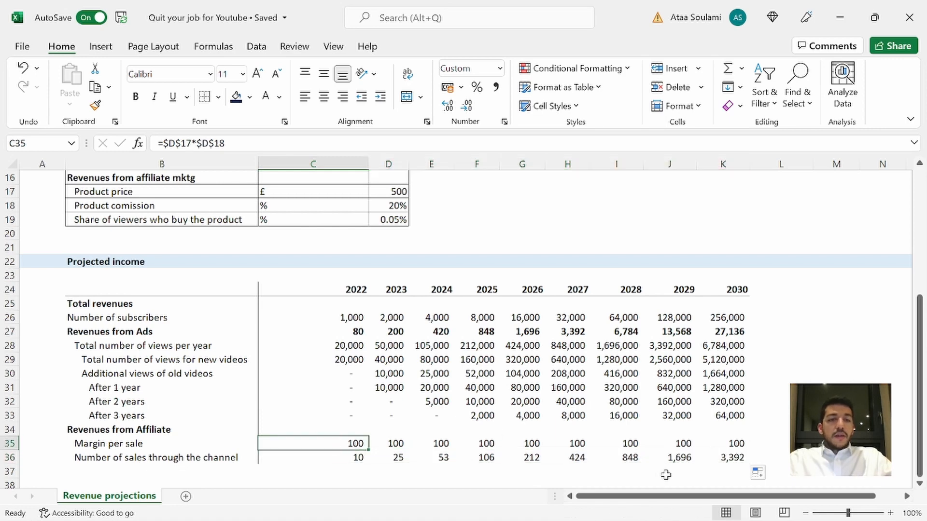
key("Up")
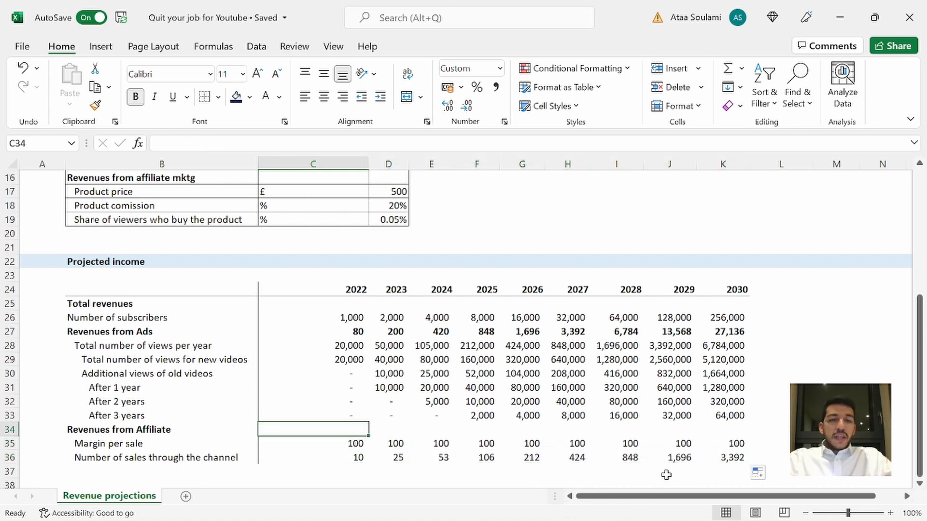
type("=")
key("Down")
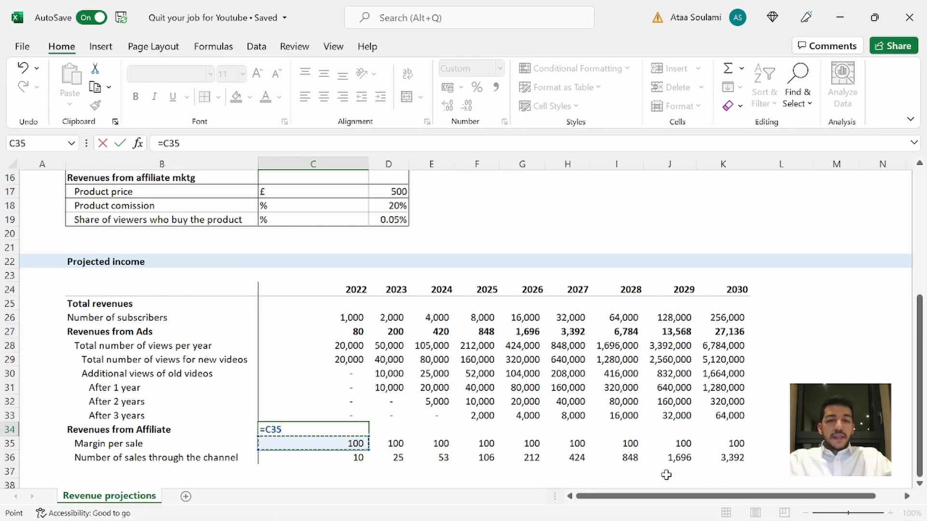
type("*")
key("Down")
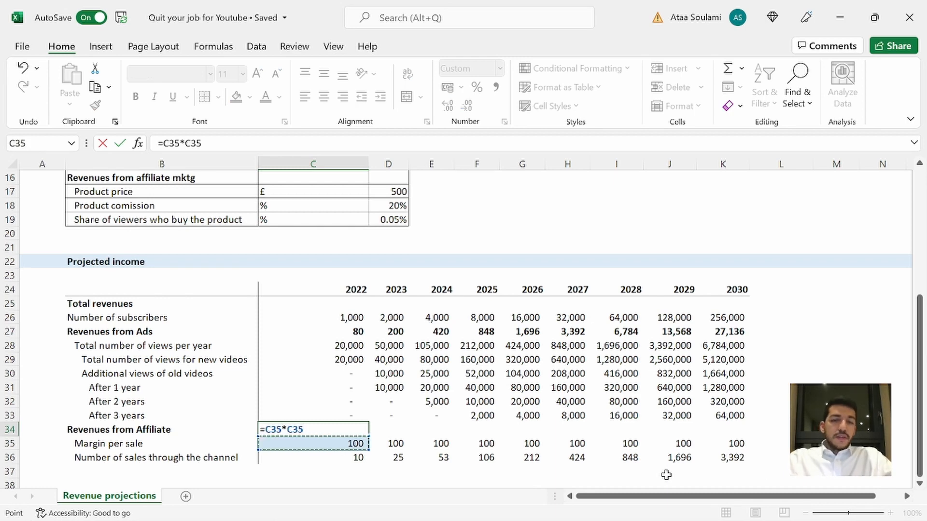
key("Down")
key("Return")
key("Up")
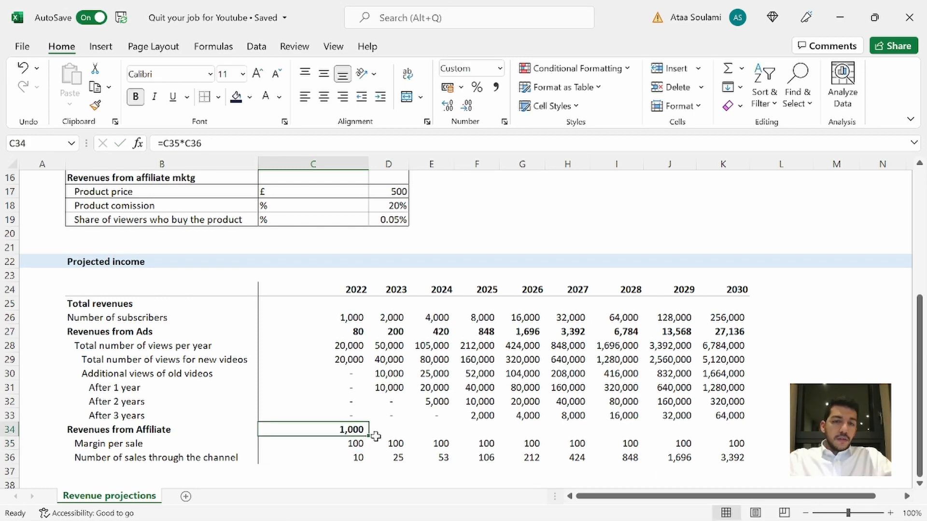
left_click_drag(368, 436, 736, 425)
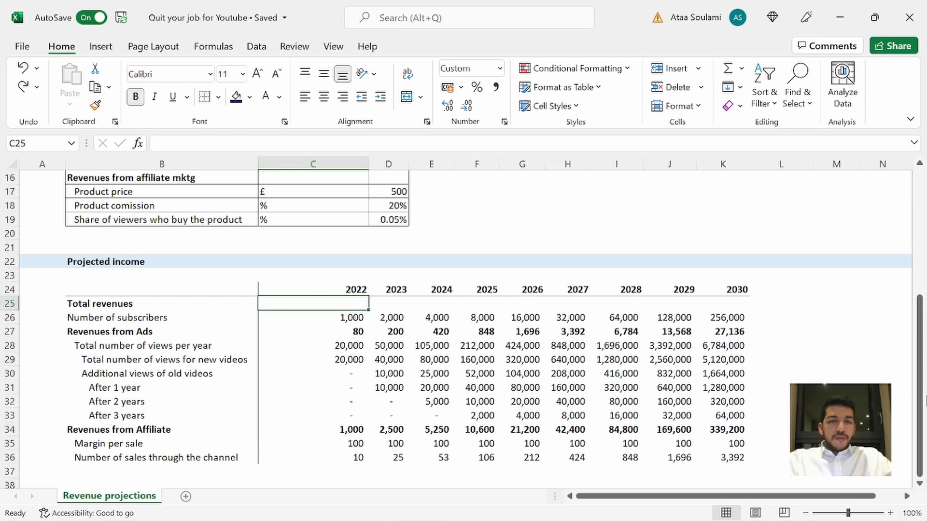
Calculate Total revenues in C25 as ad plus affiliate revenues, =C27+C34, and fill the formula across to 2030 in K25.
type("=")
key("Down")
key("Down")
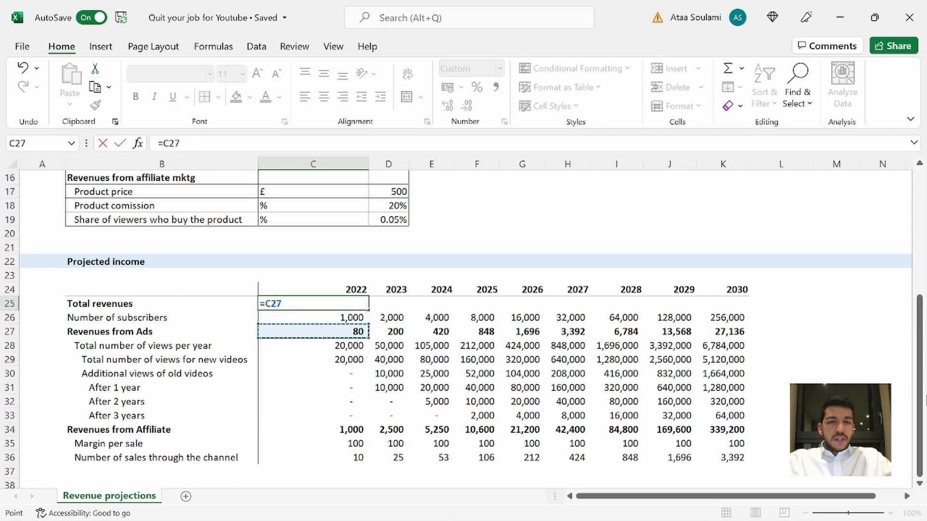
type("+")
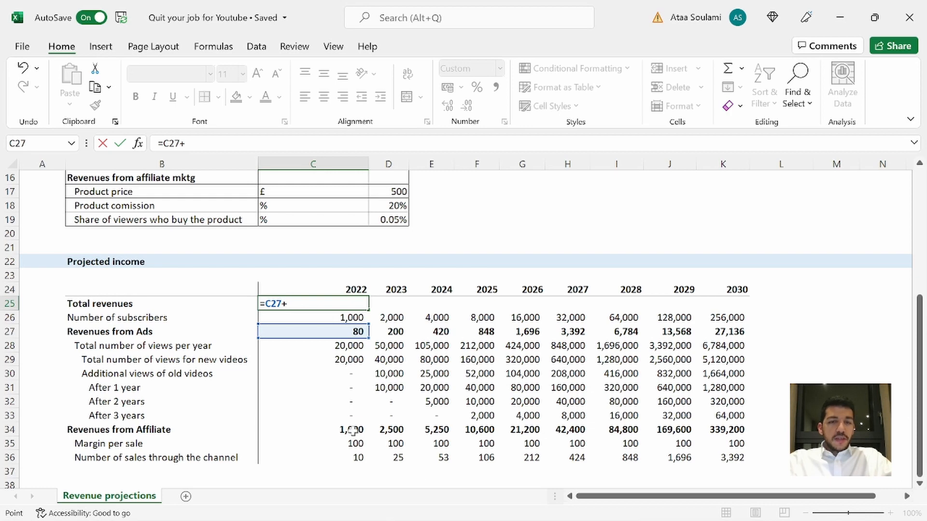
left_click(353, 431)
key("Return")
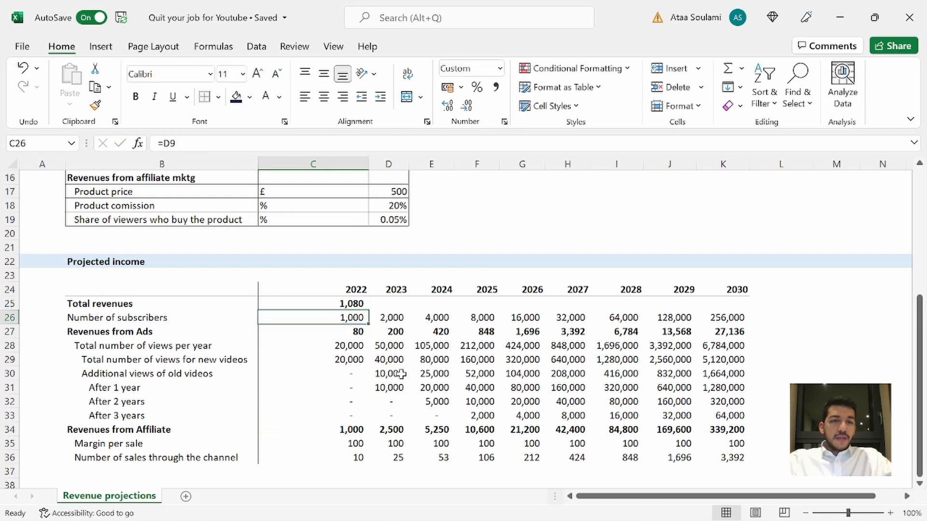
left_click(353, 304)
left_click_drag(369, 310, 736, 304)
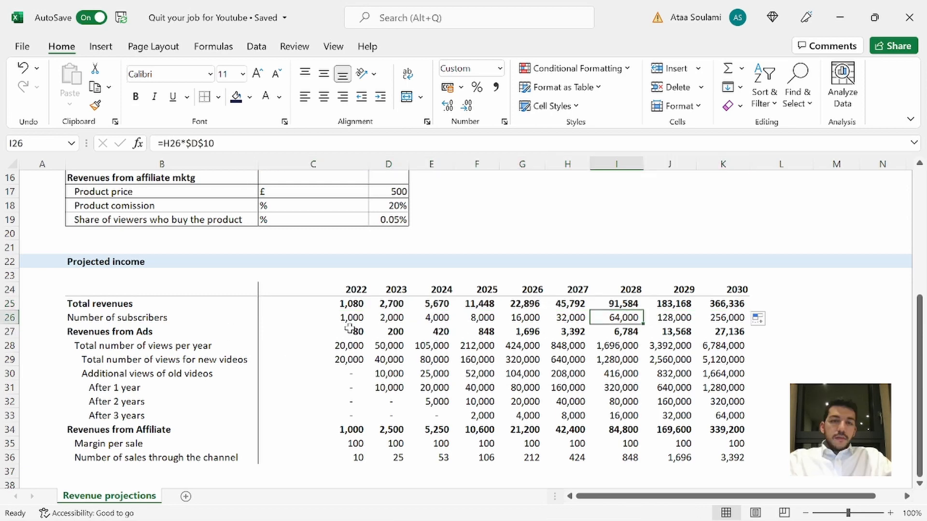
Highlight Total revenues in C25:K25 that are greater than 30000 using conditional formatting with Green Fill with Dark Green Text.
left_click(342, 304)
left_click_drag(342, 303, 731, 304)
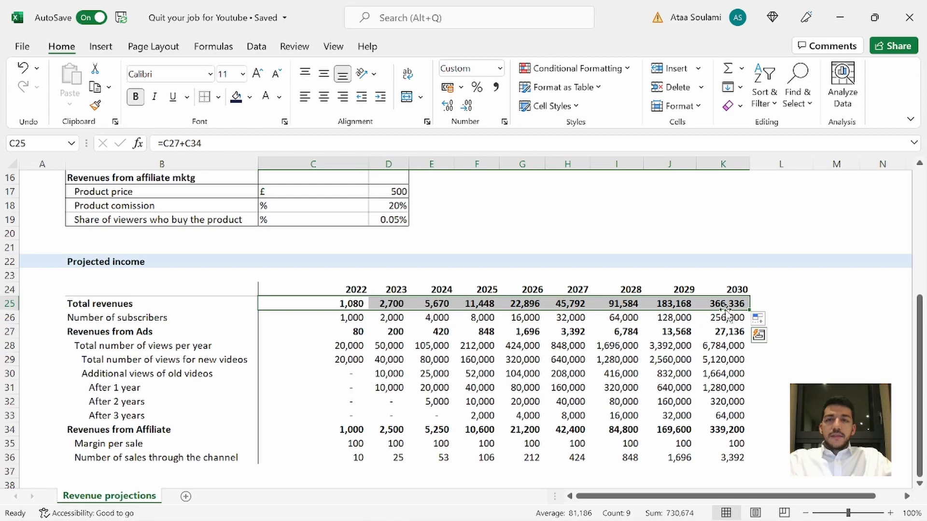
left_click(578, 70)
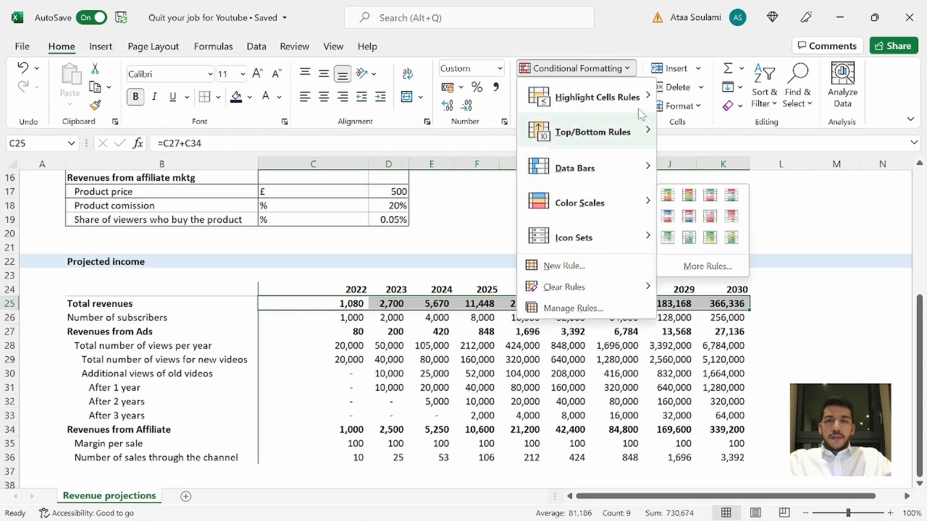
mouse_move(628, 97)
left_click(710, 102)
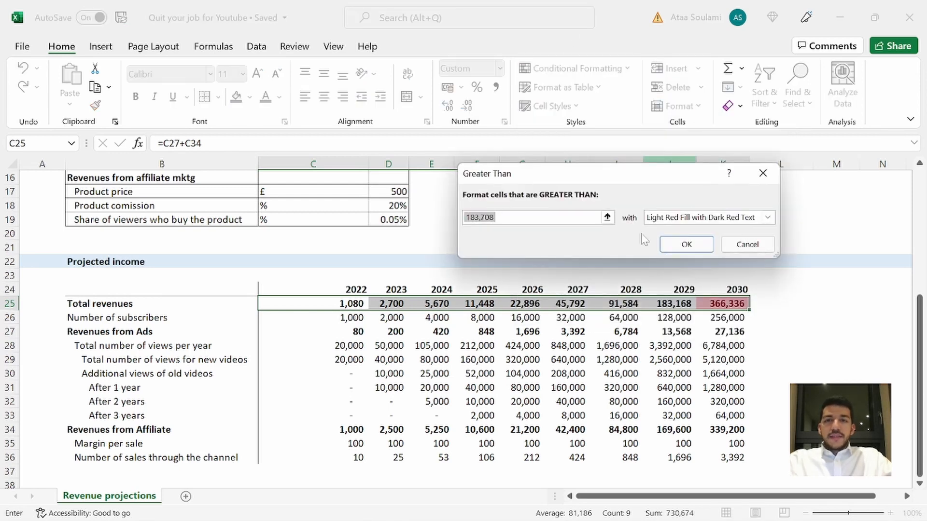
left_click(695, 218)
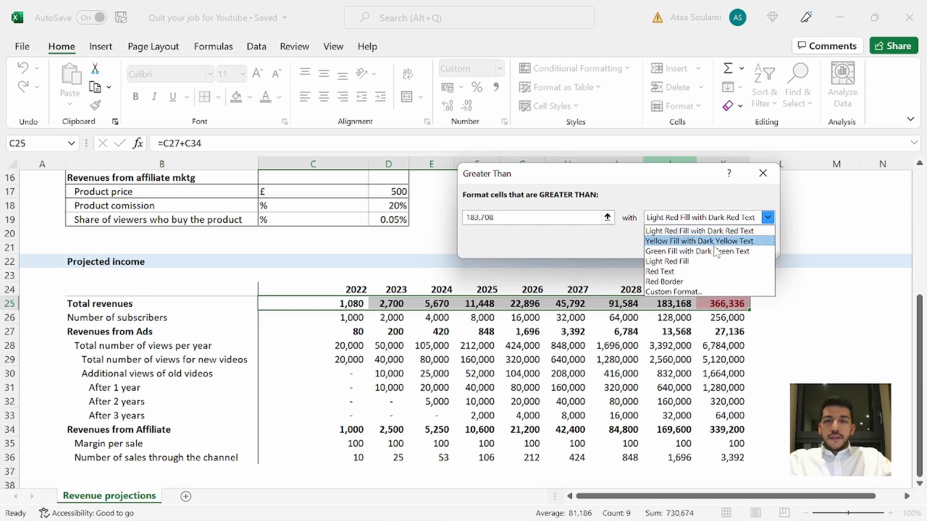
left_click(676, 252)
left_click_drag(502, 217, 452, 211)
type("3")
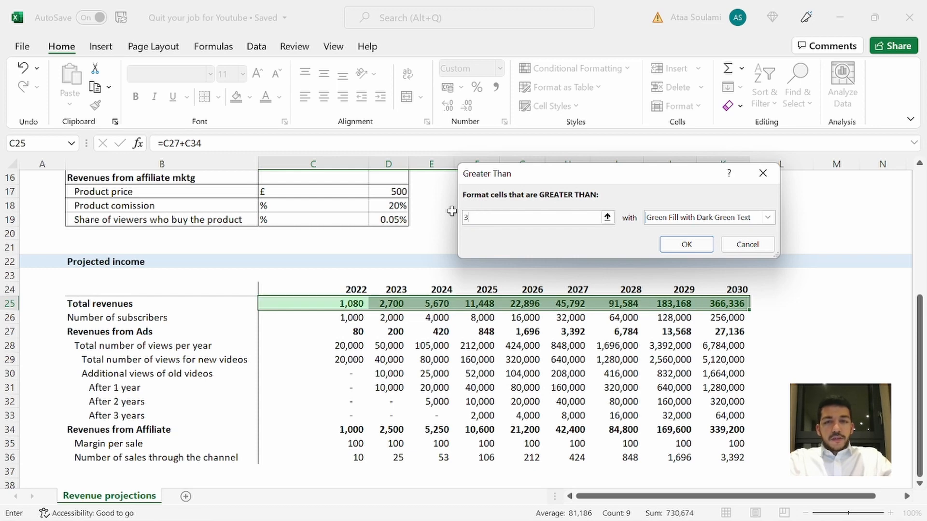
type("0000")
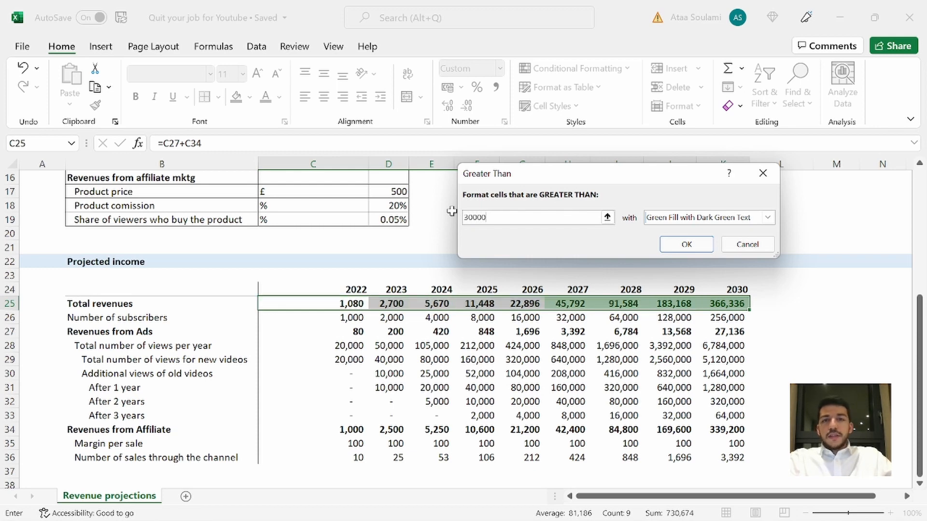
left_click(686, 244)
left_click(782, 292)
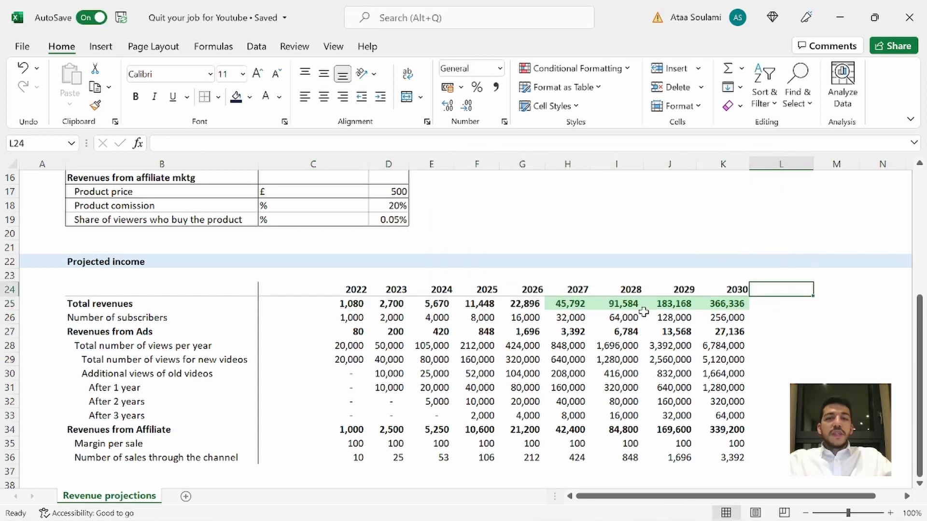